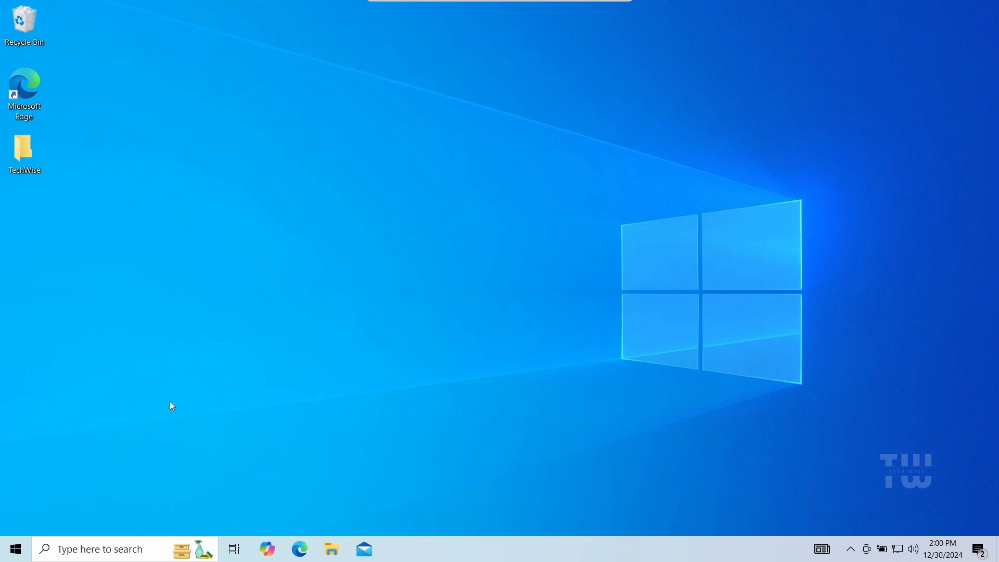
# Step: Search for and open the Create a restore point system setting
pyautogui.click(108, 543)
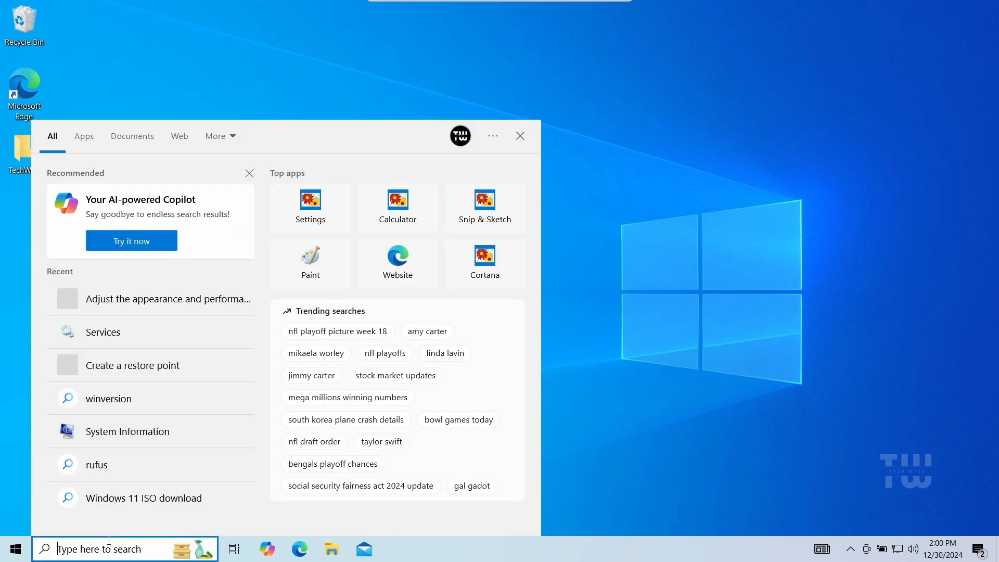
pyautogui.write('res')
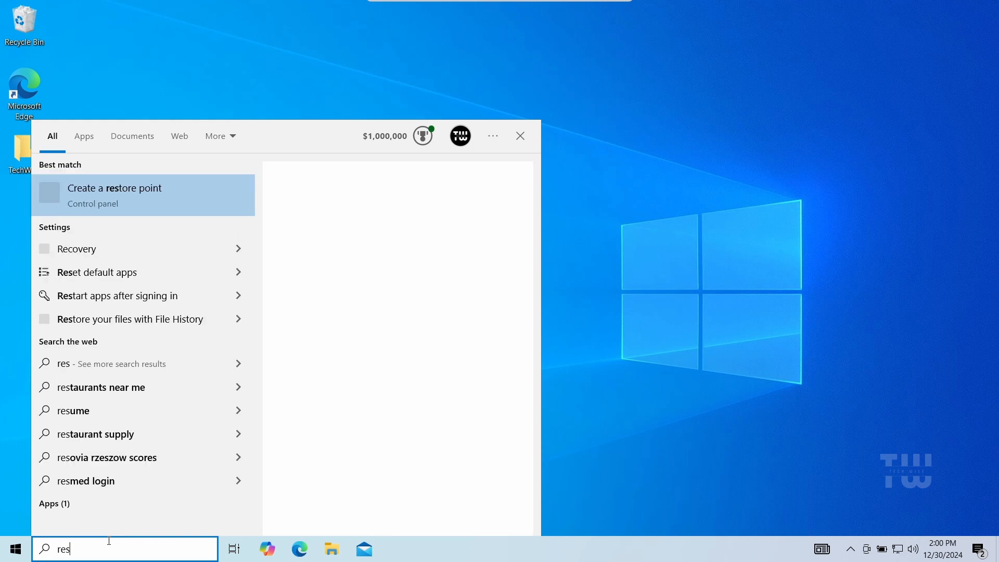
pyautogui.write('t')
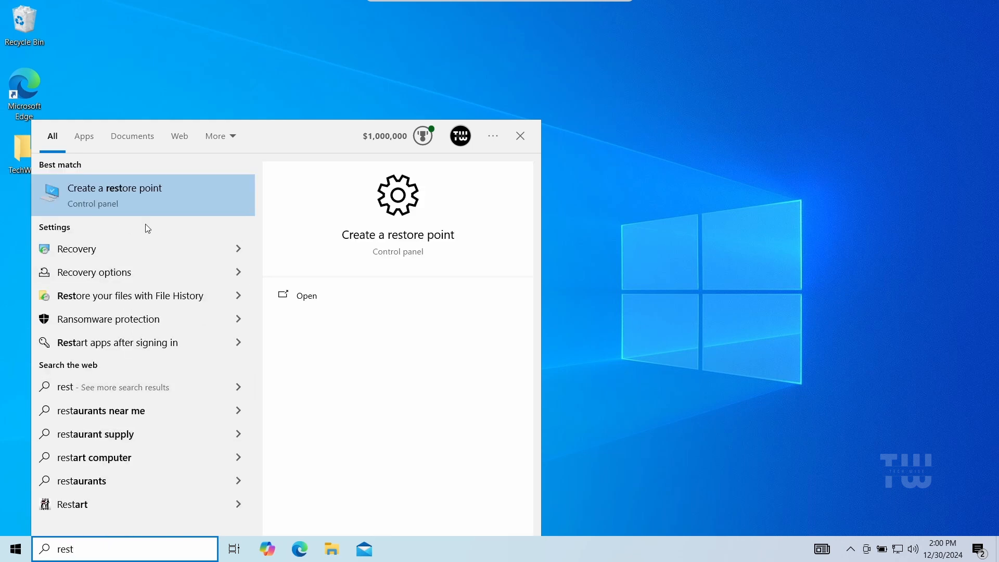
pyautogui.click(130, 202)
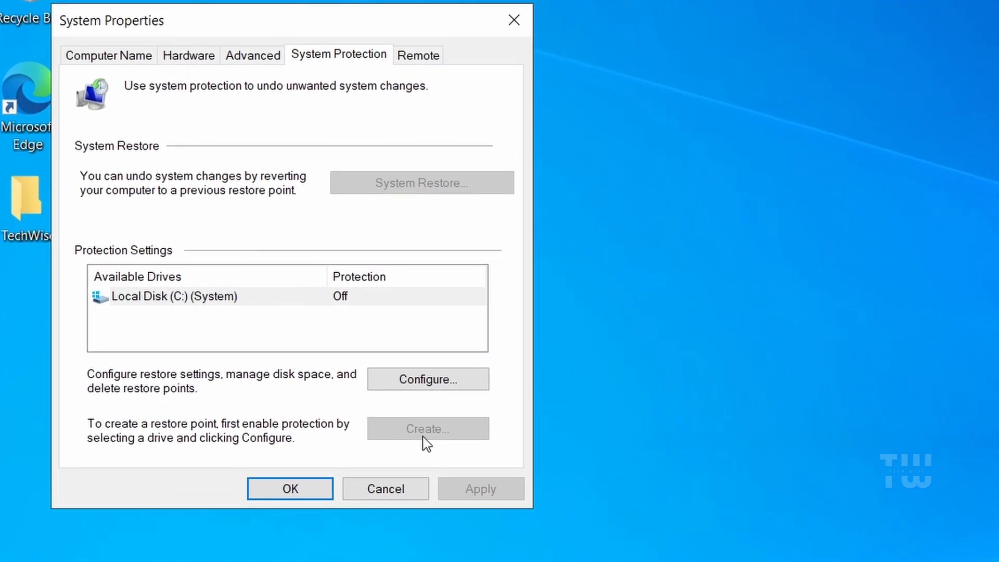
# Step: Turn on system protection for Local Disk (C:) and apply the setting
pyautogui.click(432, 387)
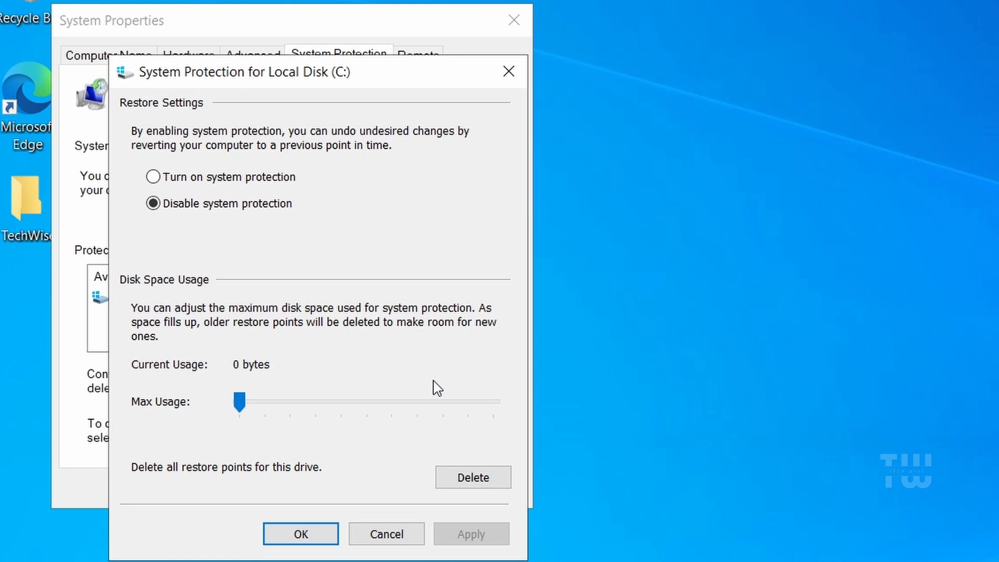
pyautogui.click(153, 176)
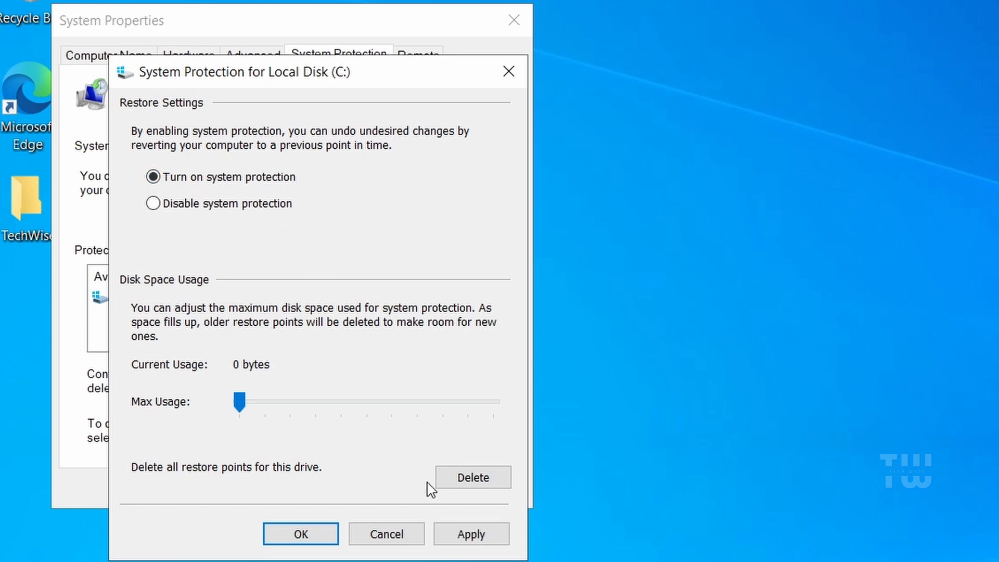
pyautogui.click(476, 535)
pyautogui.click(323, 534)
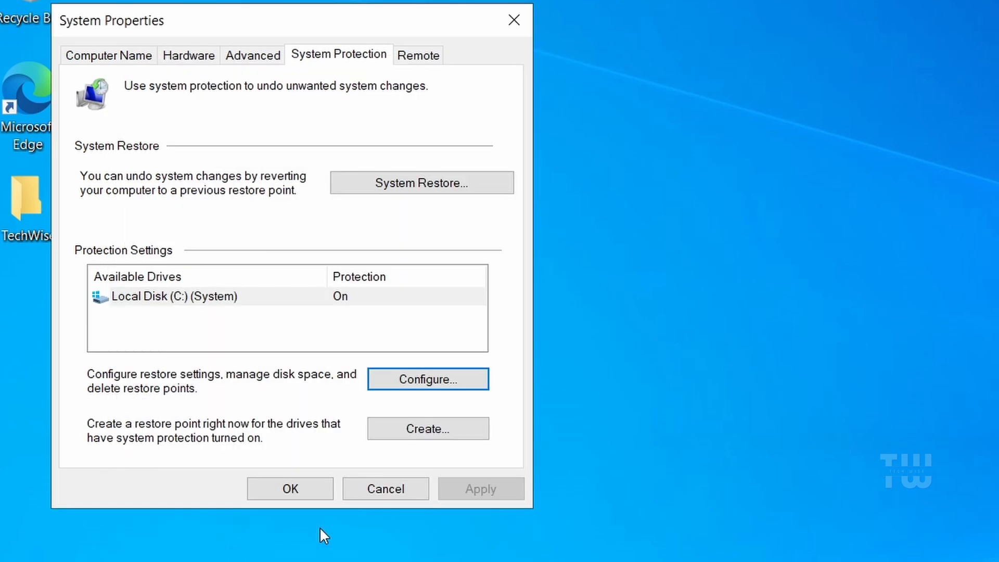
# Step: Create a restore point described as Before optimization and close System Properties
pyautogui.click(427, 443)
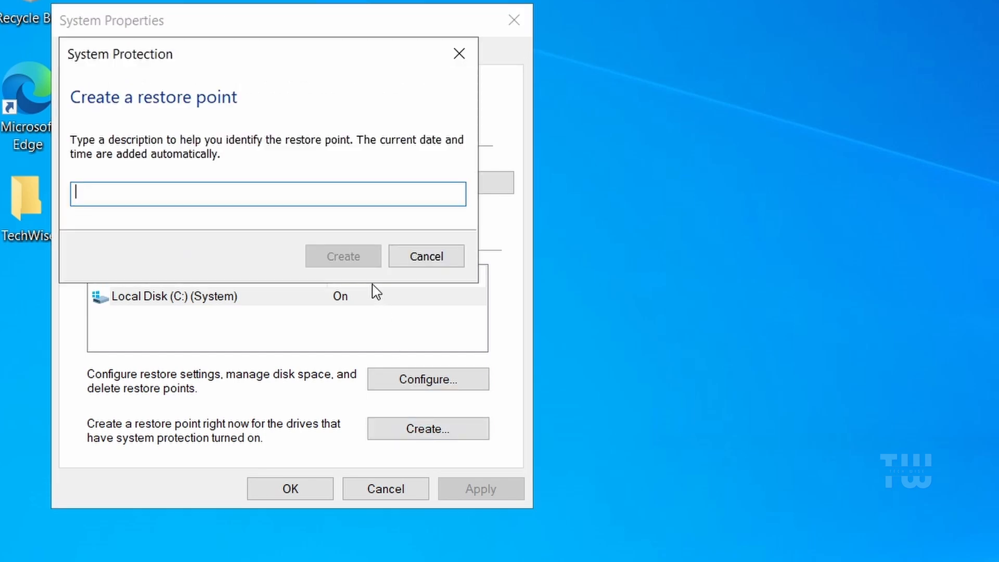
pyautogui.write('Be')
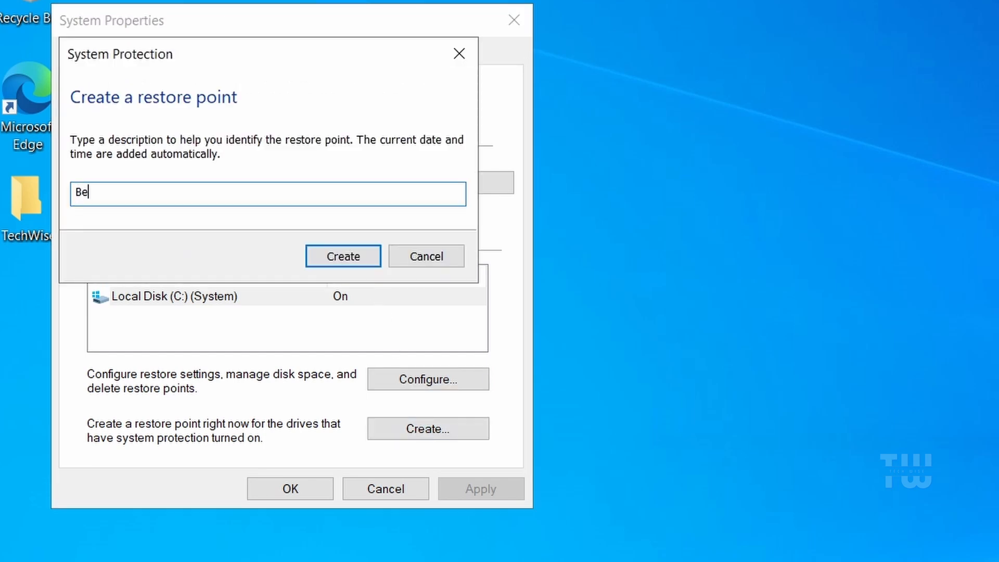
pyautogui.write('fore optimization')
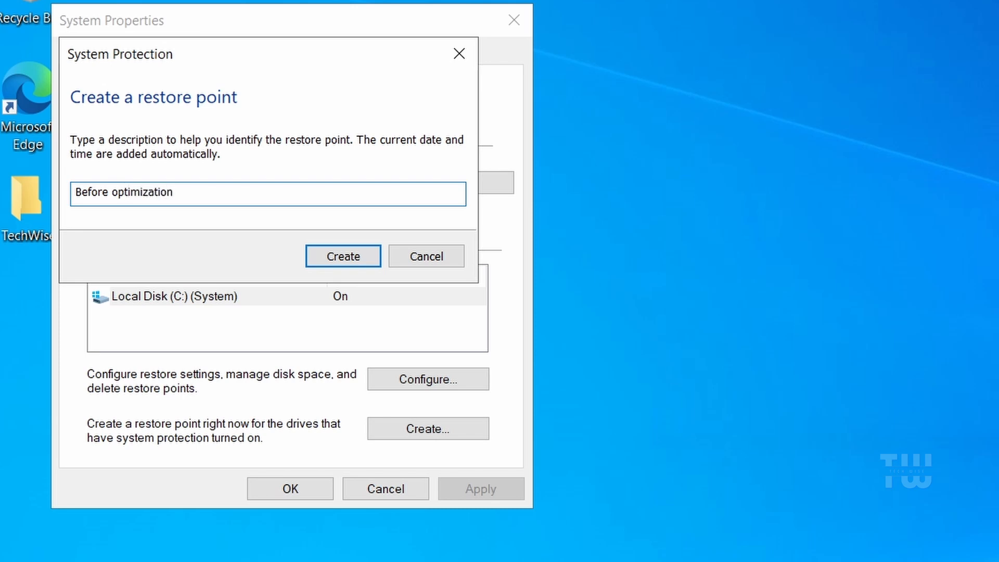
pyautogui.click(360, 267)
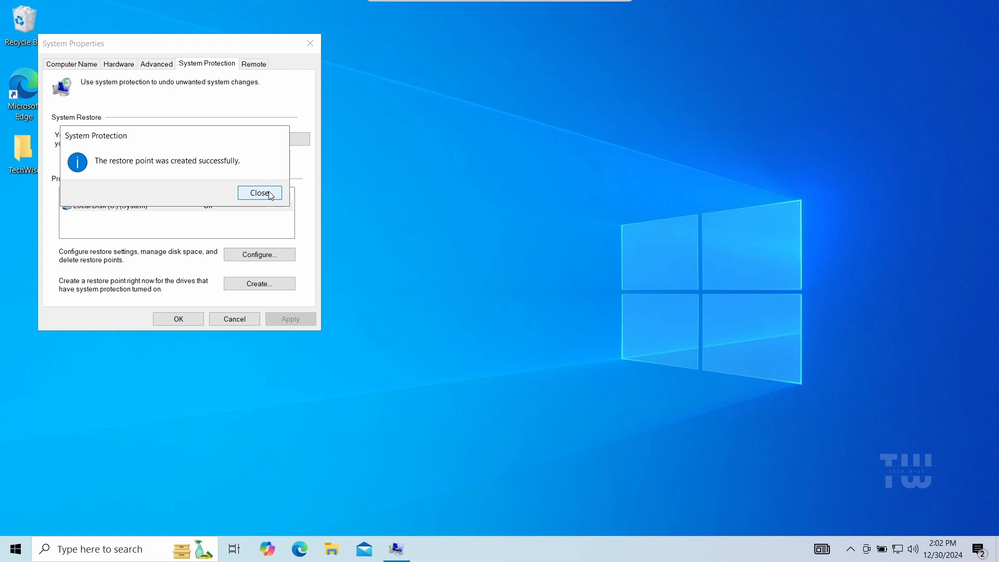
pyautogui.click(270, 195)
pyautogui.click(189, 322)
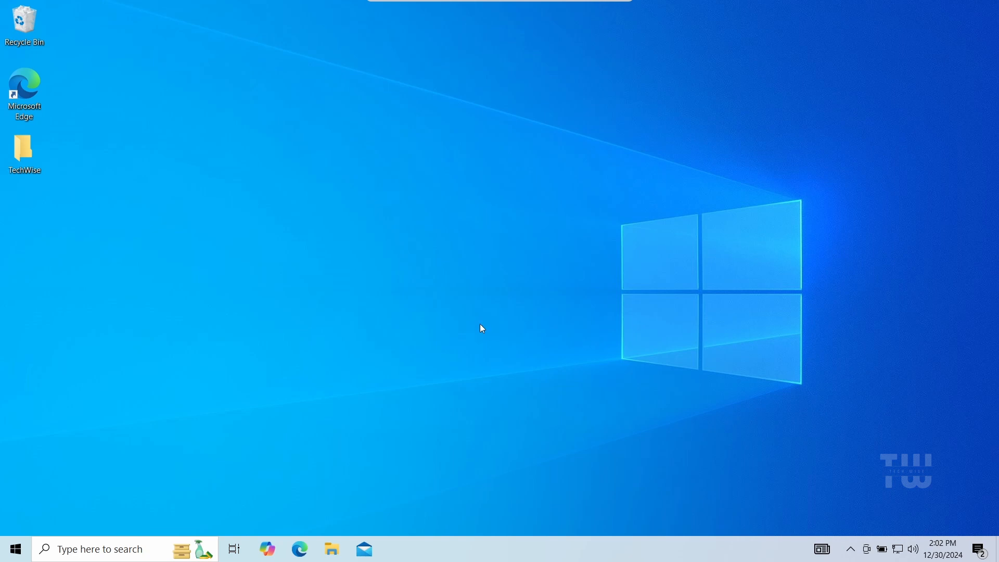
# Step: Search for and open the Services console
pyautogui.click(153, 548)
pyautogui.write('serv')
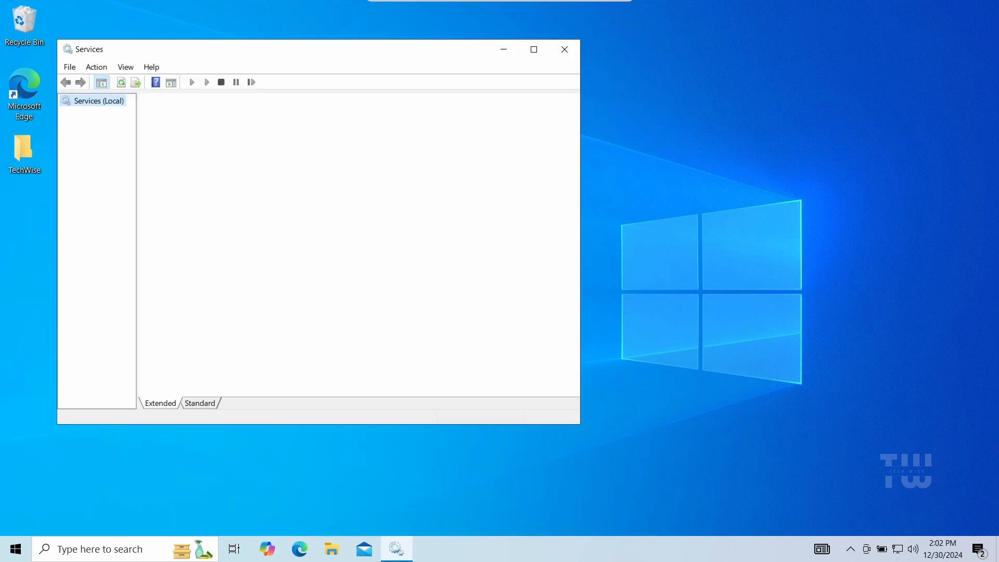
pyautogui.click(418, 293)
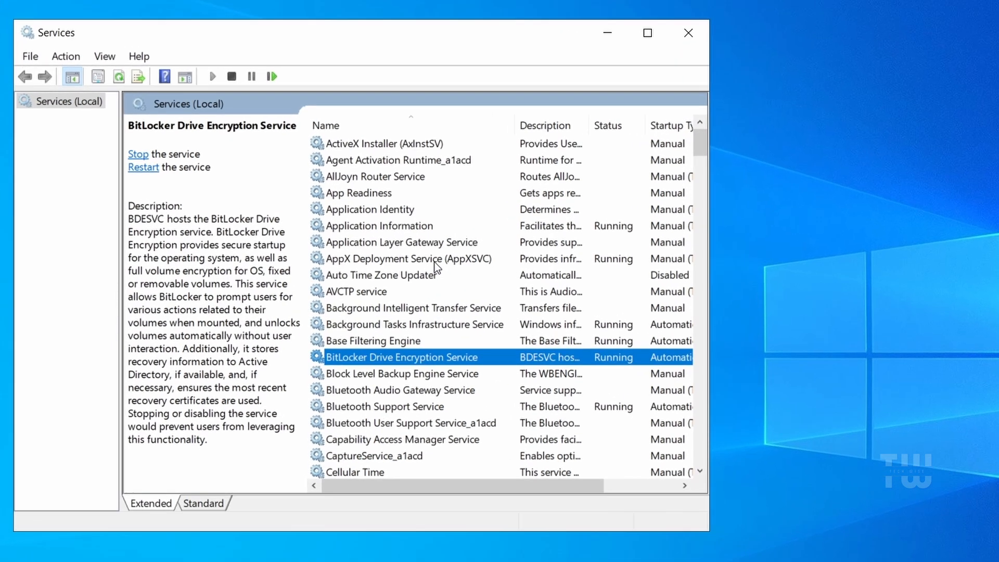
# Step: Set the BitLocker Drive Encryption Service startup type to Disabled, stop it, and apply
pyautogui.doubleClick(367, 359)
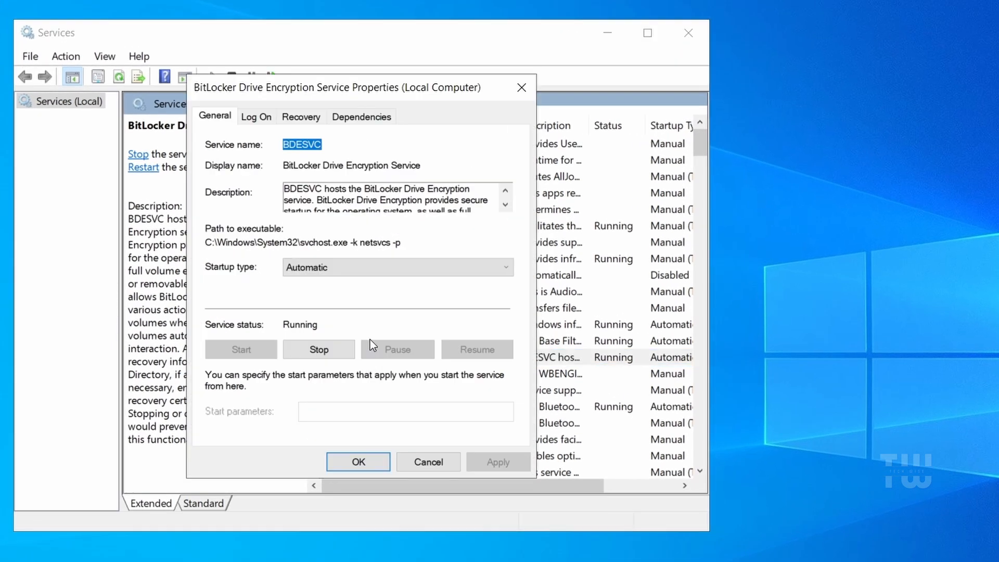
pyautogui.click(400, 271)
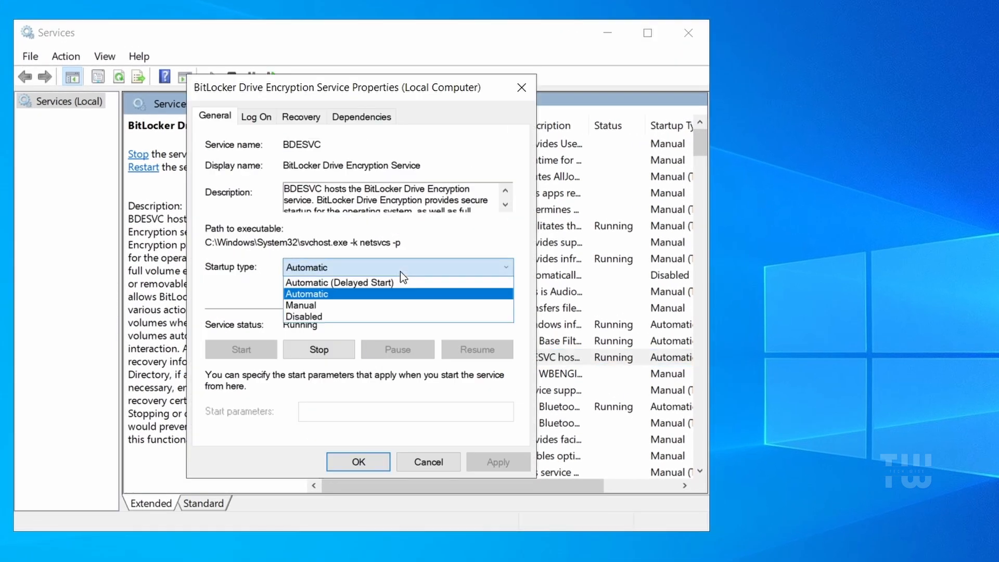
pyautogui.click(392, 317)
pyautogui.click(316, 351)
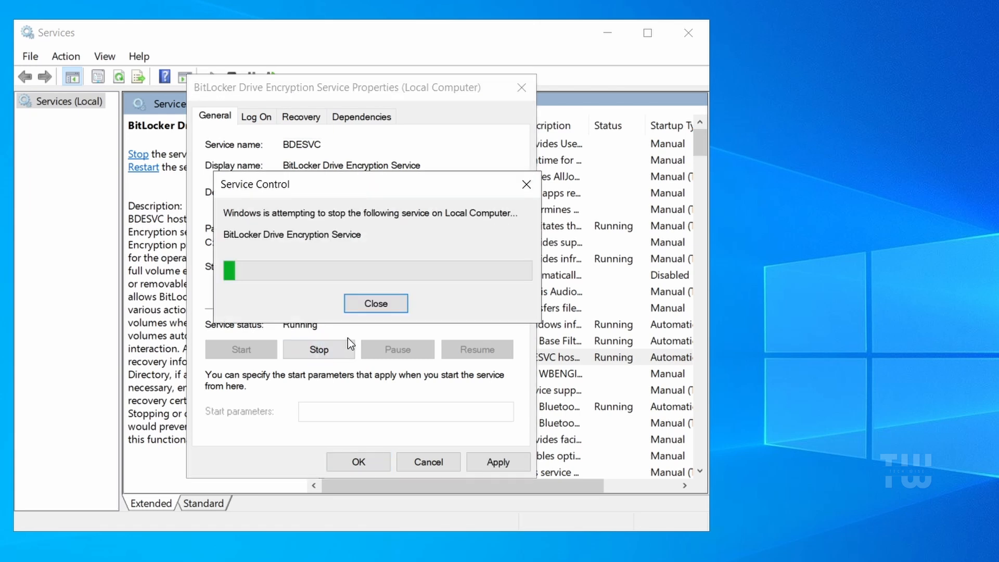
pyautogui.click(494, 461)
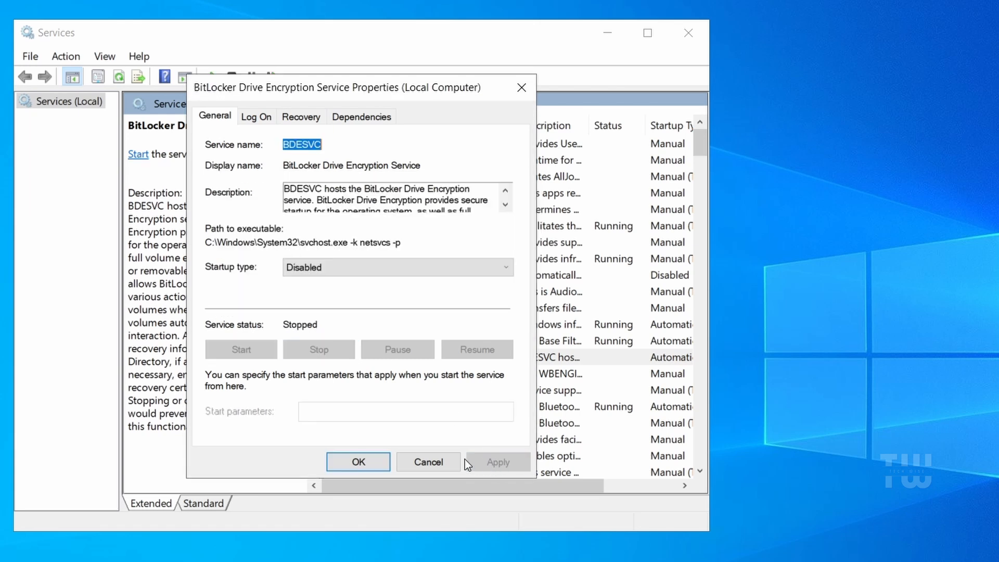
pyautogui.click(372, 457)
# Step: Browse the services list for other services that can be disabled
pyautogui.click(402, 327)
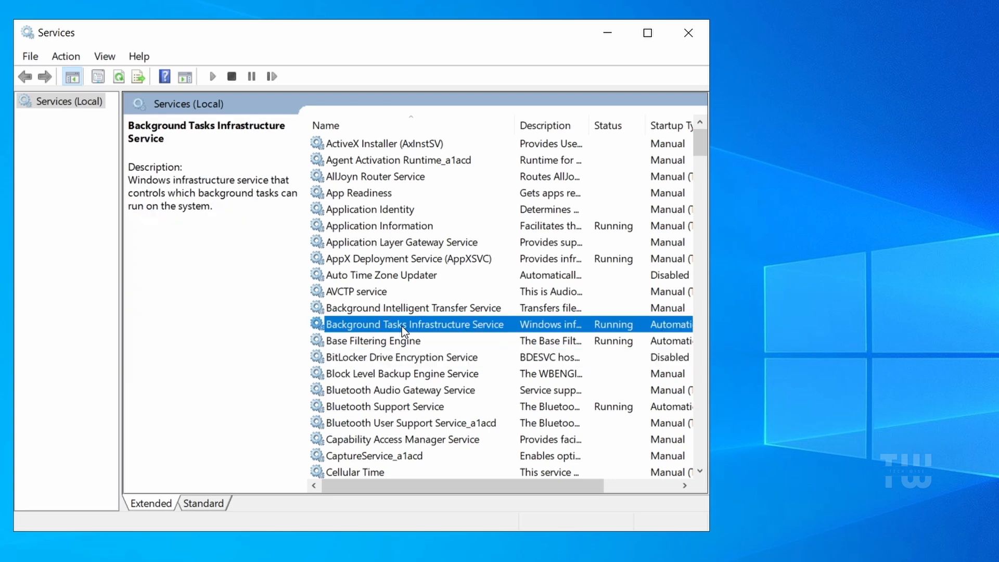
pyautogui.press('Down')
pyautogui.click(479, 391)
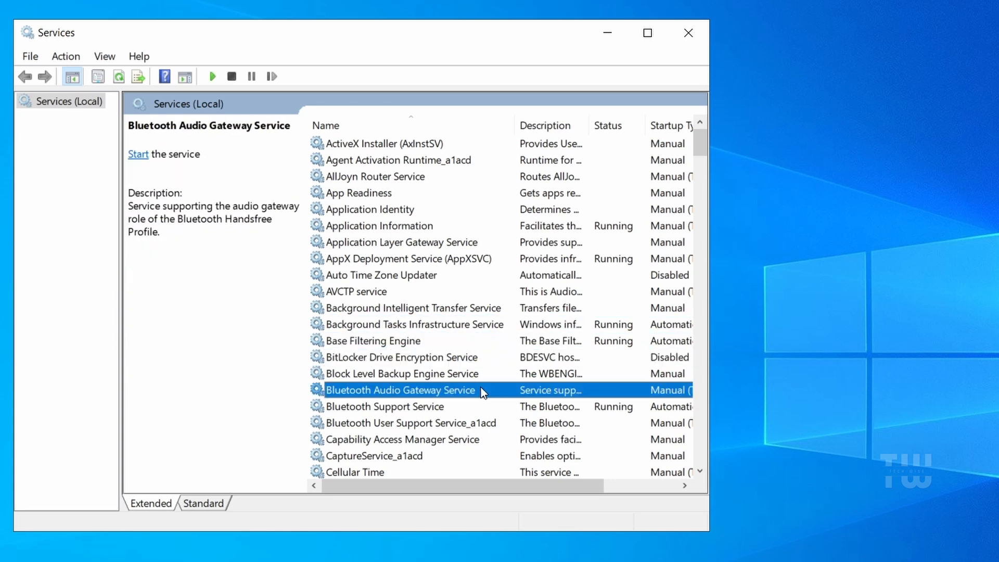
pyautogui.click(433, 405)
pyautogui.click(422, 394)
pyautogui.click(416, 408)
pyautogui.click(417, 424)
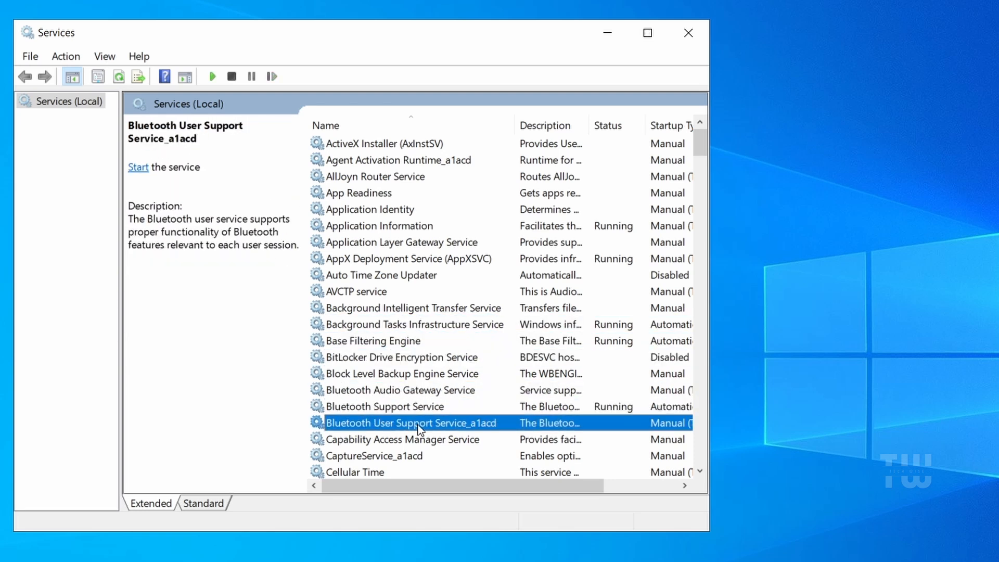
pyautogui.scroll(-1, 446, 411)
pyautogui.click(449, 405)
pyautogui.scroll(-3, 453, 393)
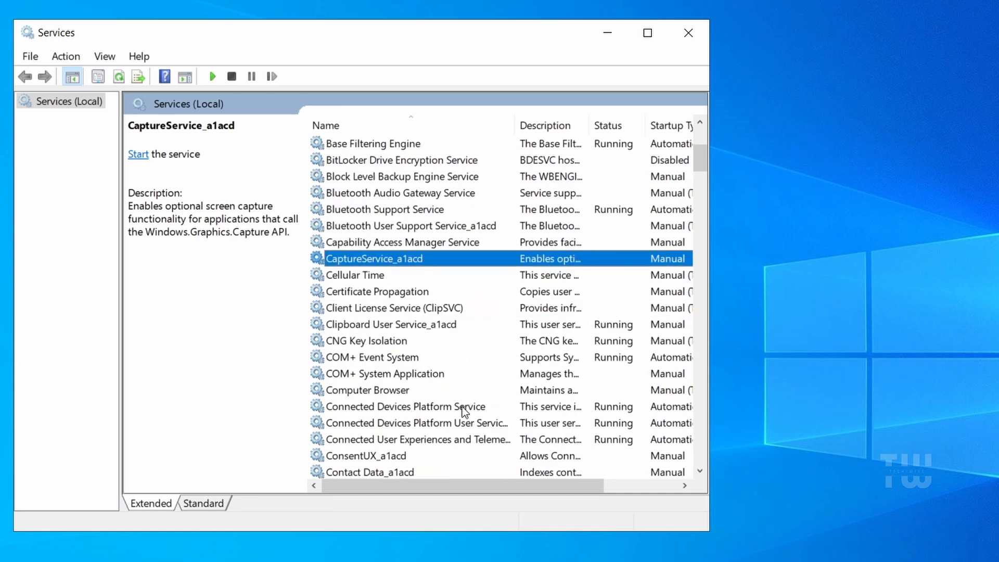
# Step: Set Connected User Experiences and Telemetry startup type to Disabled, stop it, apply, and close Services
pyautogui.click(459, 441)
pyautogui.doubleClick(465, 440)
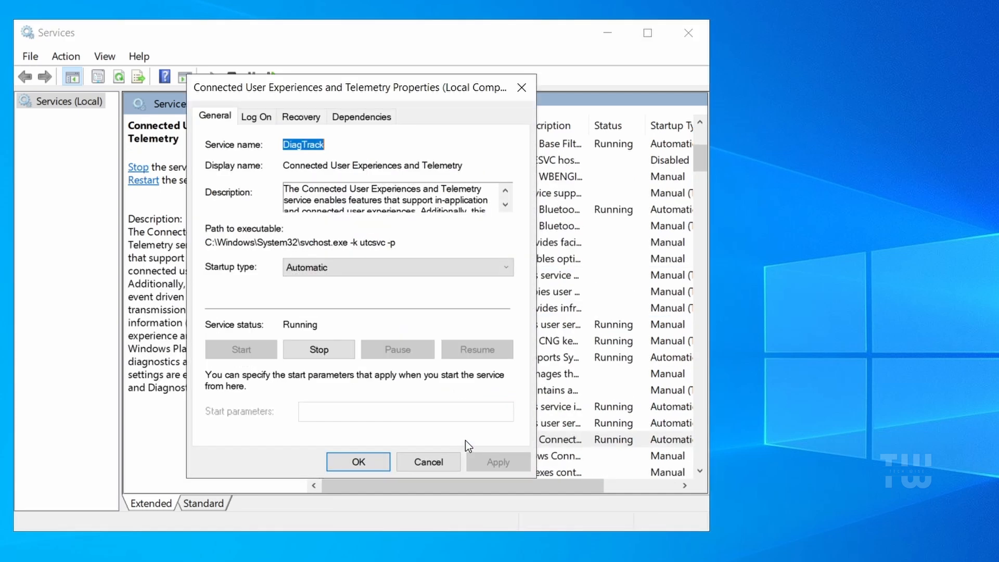
pyautogui.click(358, 273)
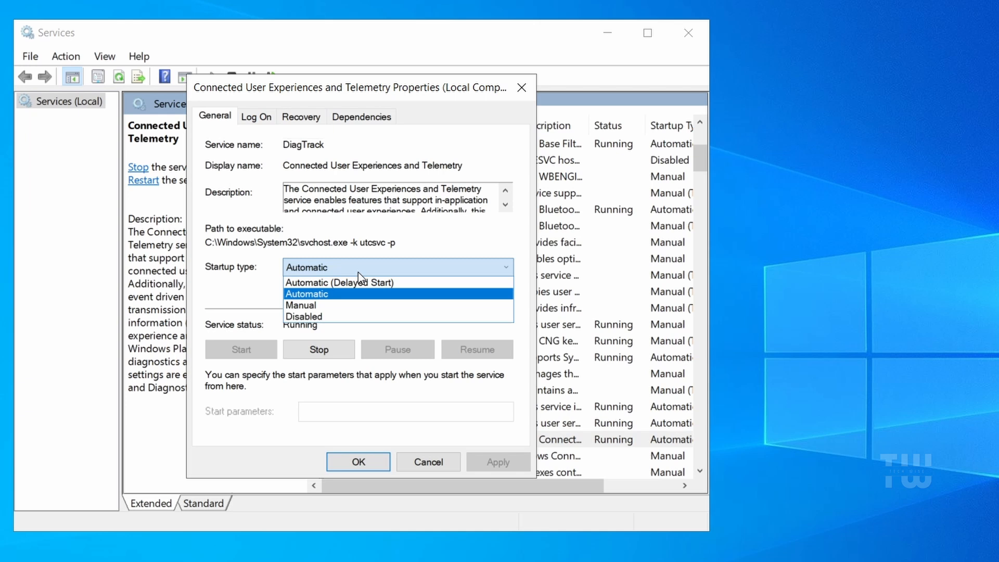
pyautogui.click(344, 313)
pyautogui.click(334, 349)
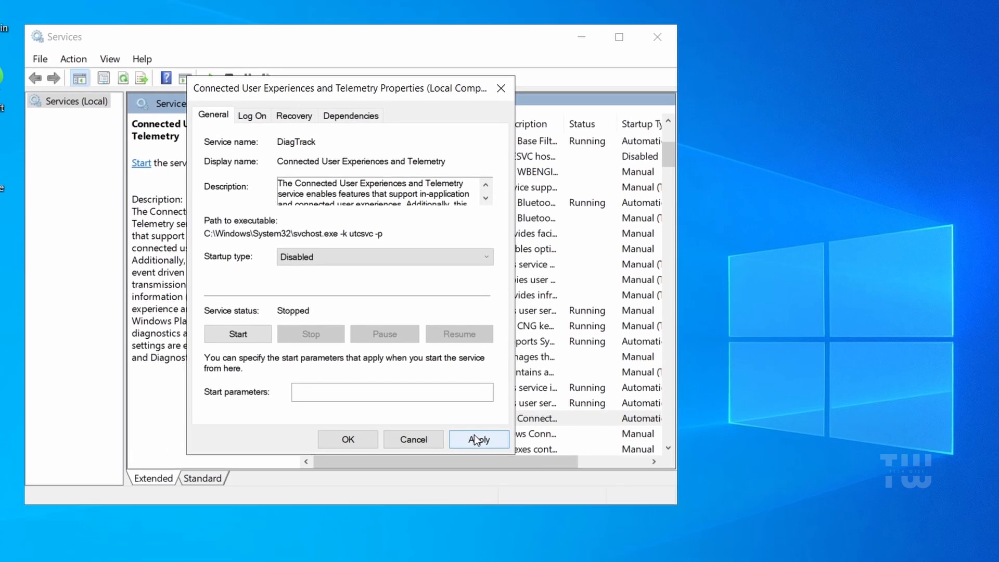
pyautogui.click(495, 461)
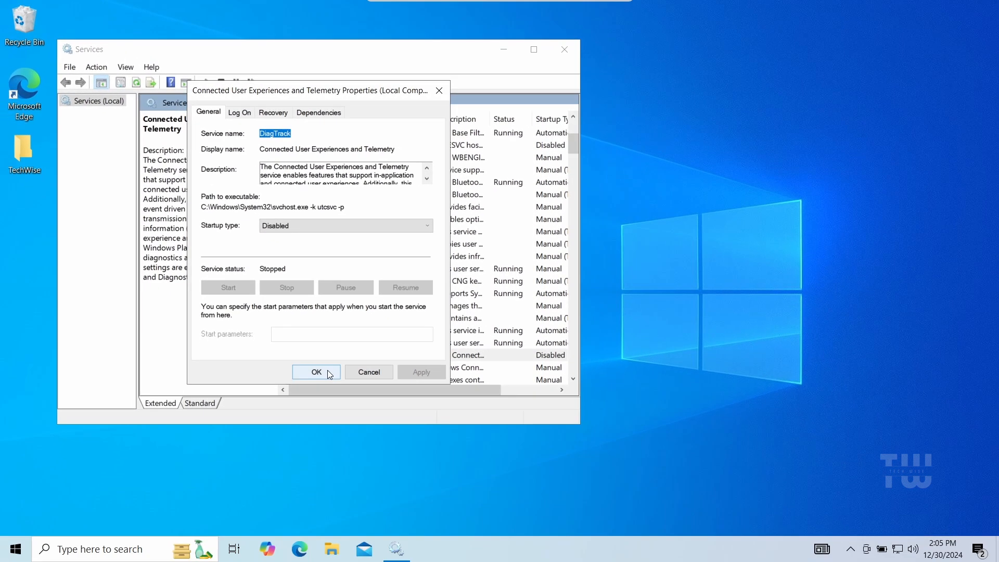
pyautogui.click(359, 462)
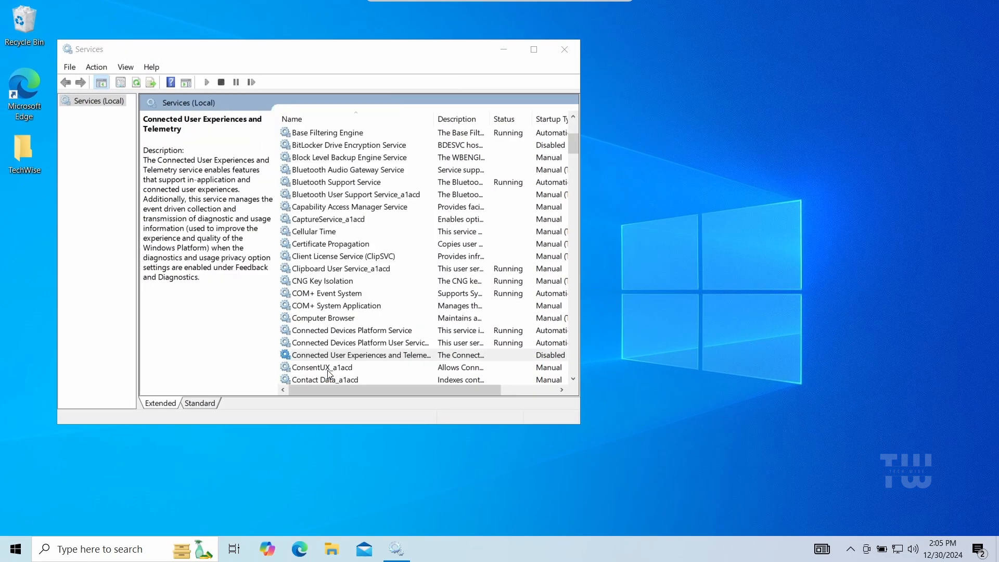
pyautogui.click(565, 52)
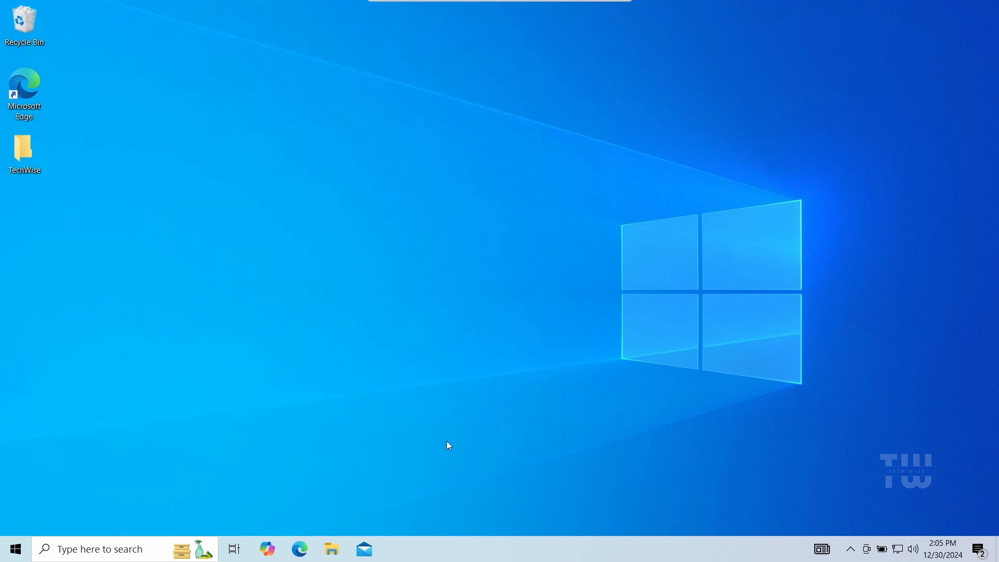
# Step: Search for and open the Registry Editor
pyautogui.click(151, 548)
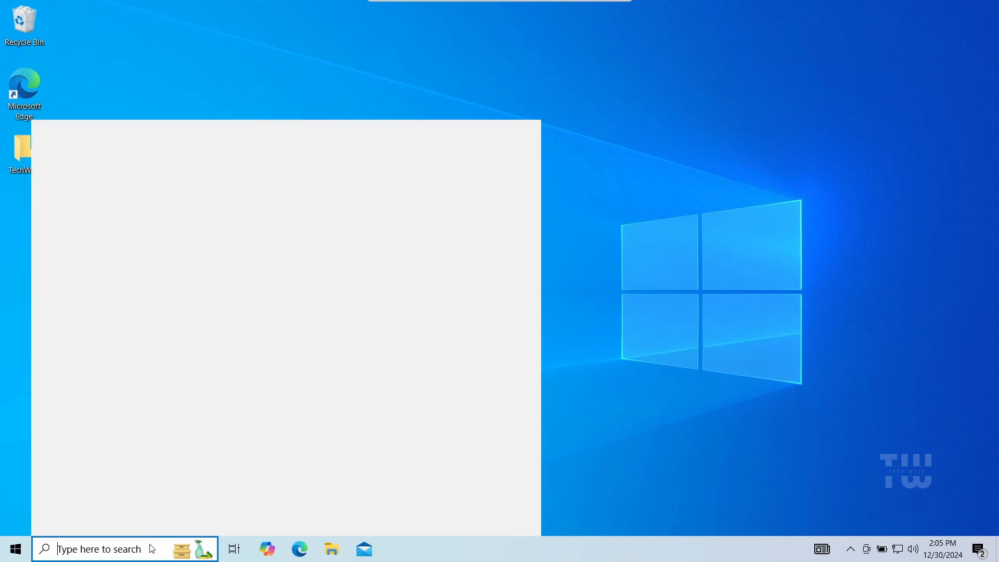
pyautogui.write('reged')
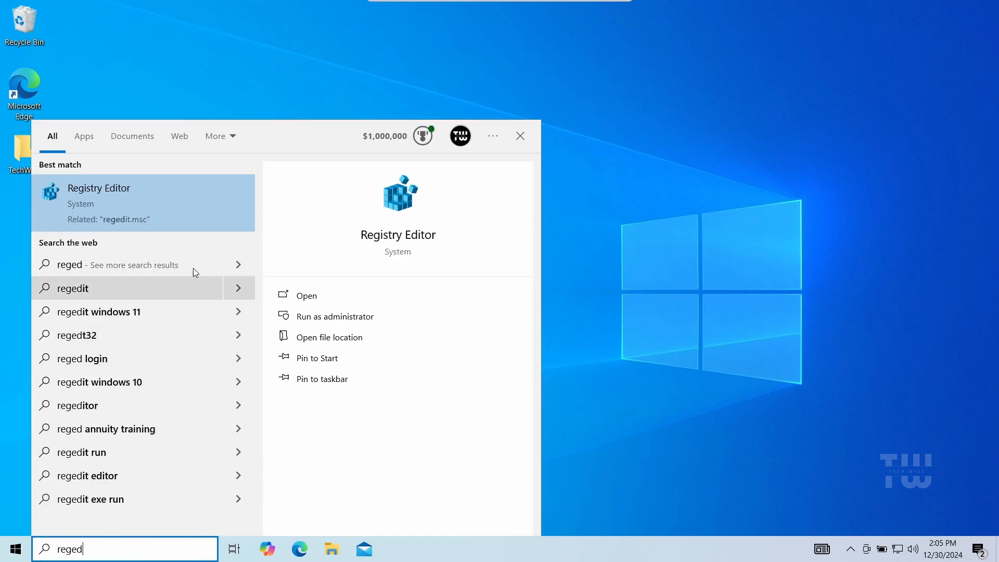
pyautogui.click(179, 193)
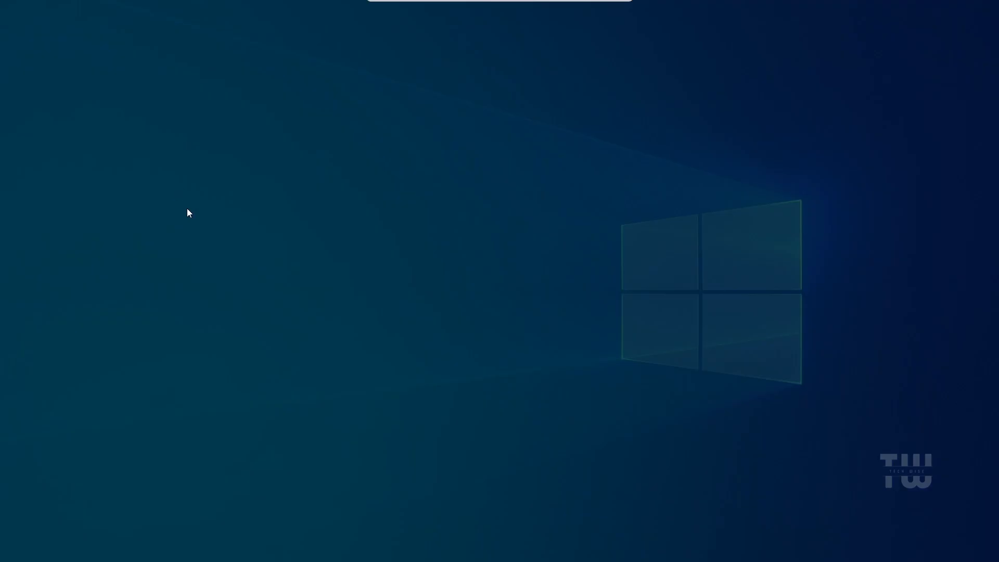
pyautogui.click(414, 352)
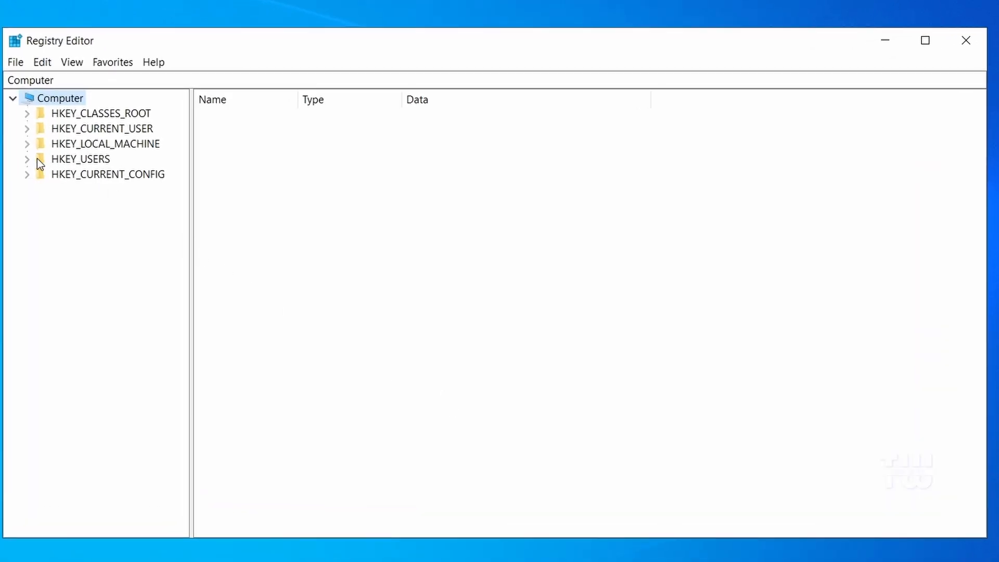
# Step: Navigate to the HKEY_LOCAL_MACHINE\SYSTEM\CurrentControlSet\Control key and widen the Name column
pyautogui.click(29, 144)
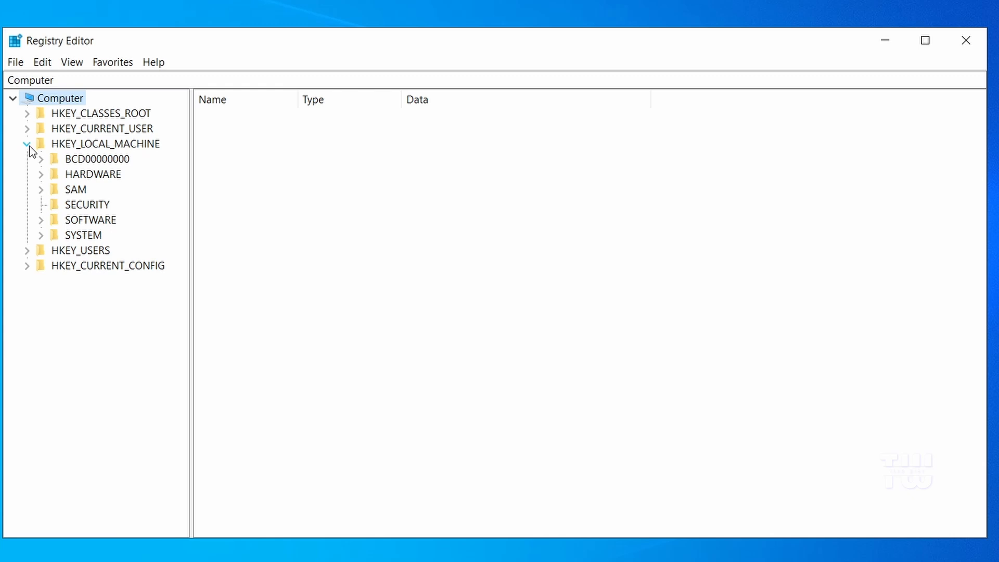
pyautogui.click(41, 235)
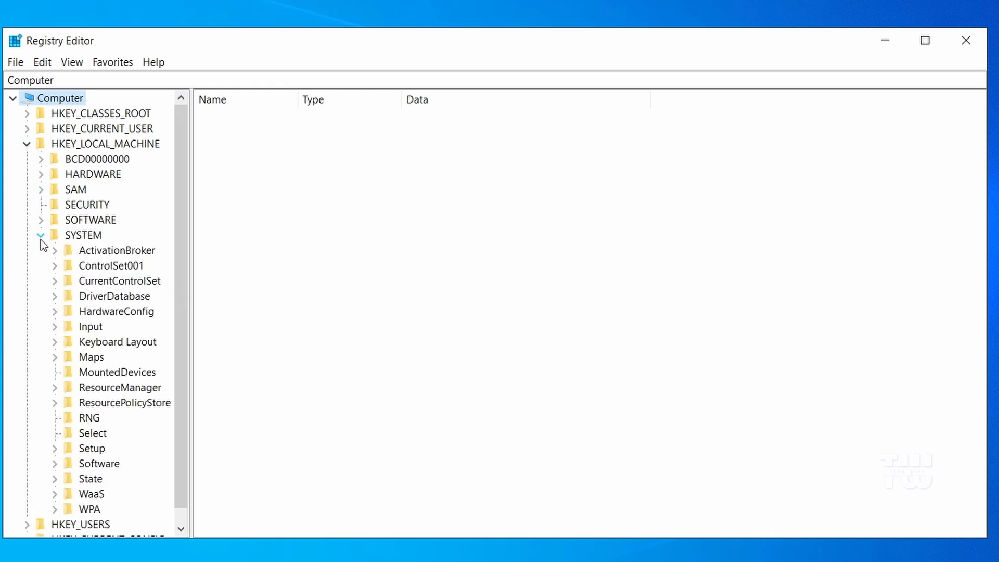
pyautogui.click(55, 281)
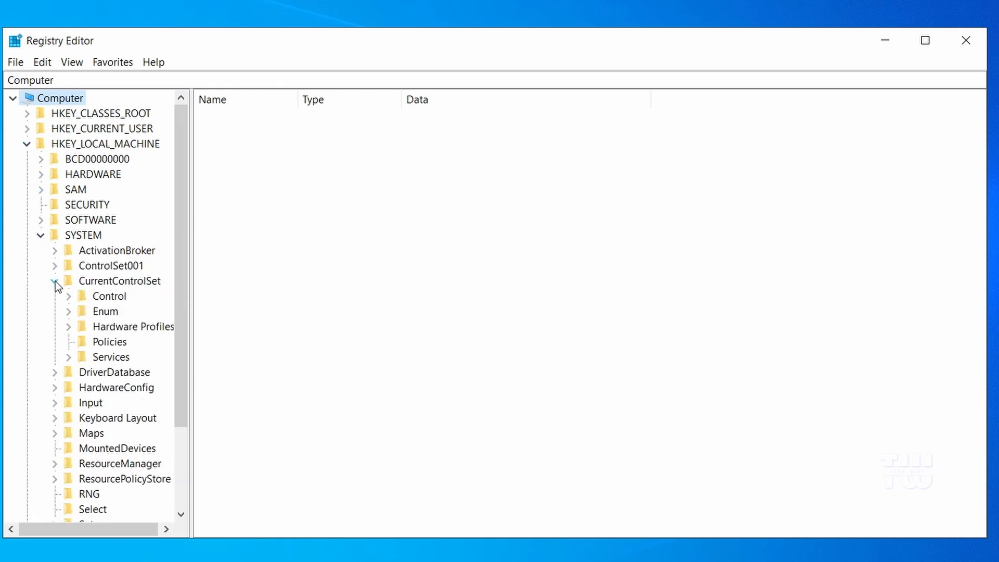
pyautogui.click(99, 301)
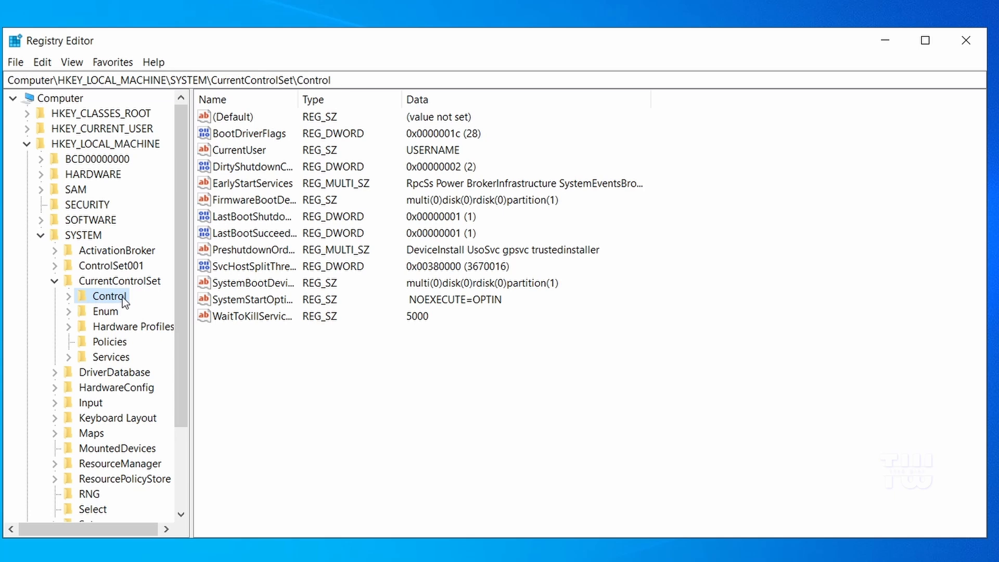
pyautogui.moveTo(298, 99); pyautogui.dragTo(415, 99)
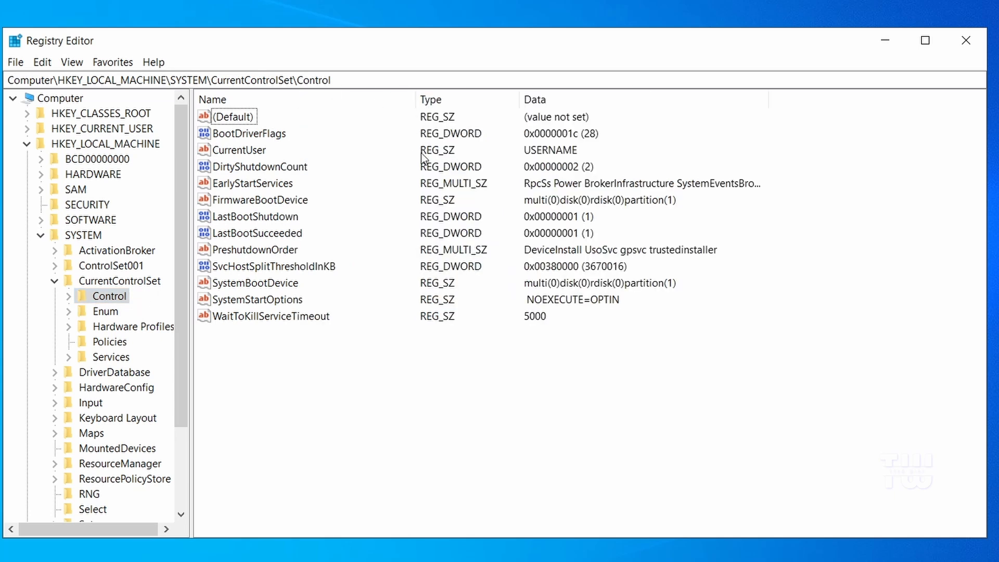
# Step: Set SvcHostSplitThresholdInKB's value data to 4194304, copied from the memory table in the Word document, and close the Registry Editor
pyautogui.click(300, 270)
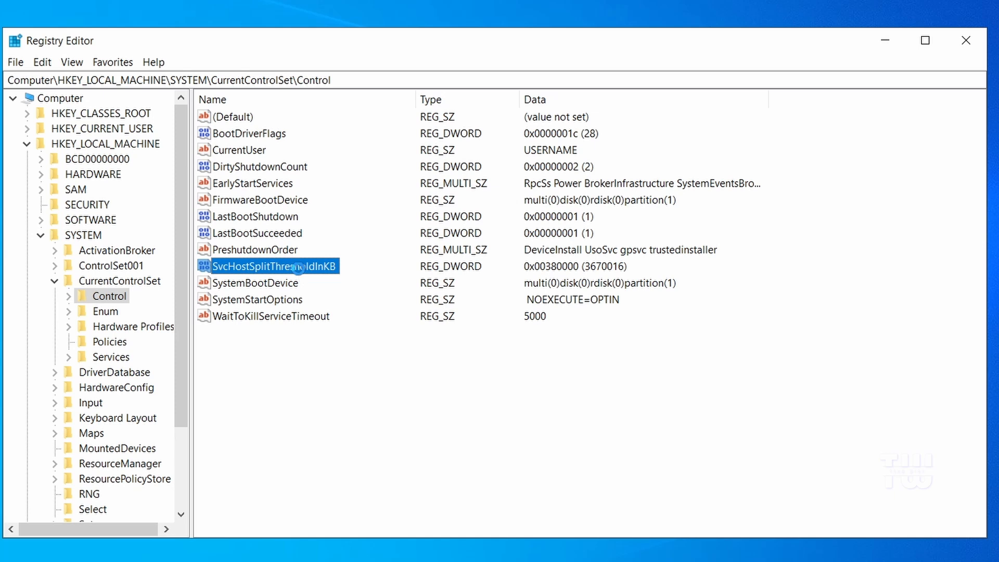
pyautogui.doubleClick(298, 269)
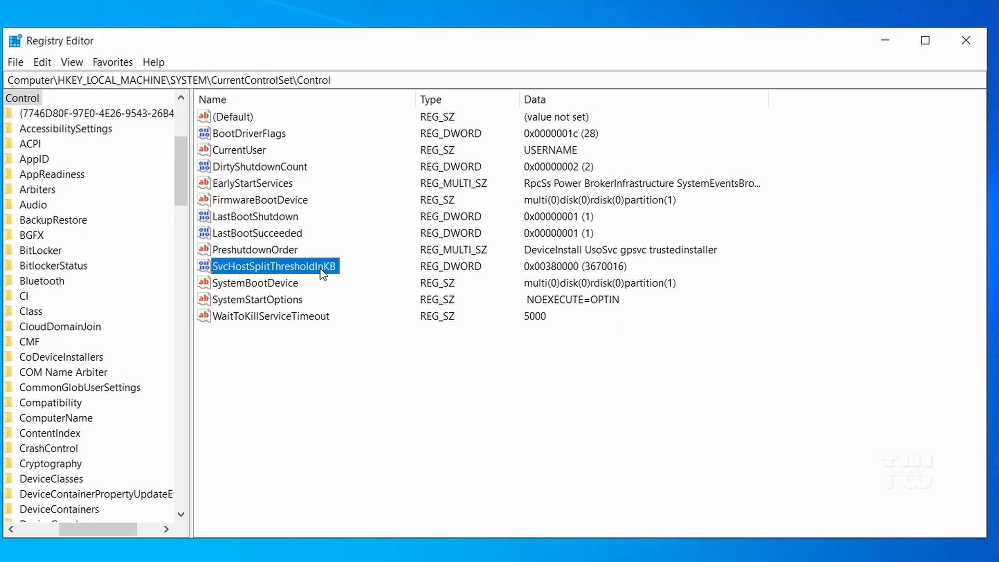
pyautogui.doubleClick(320, 269)
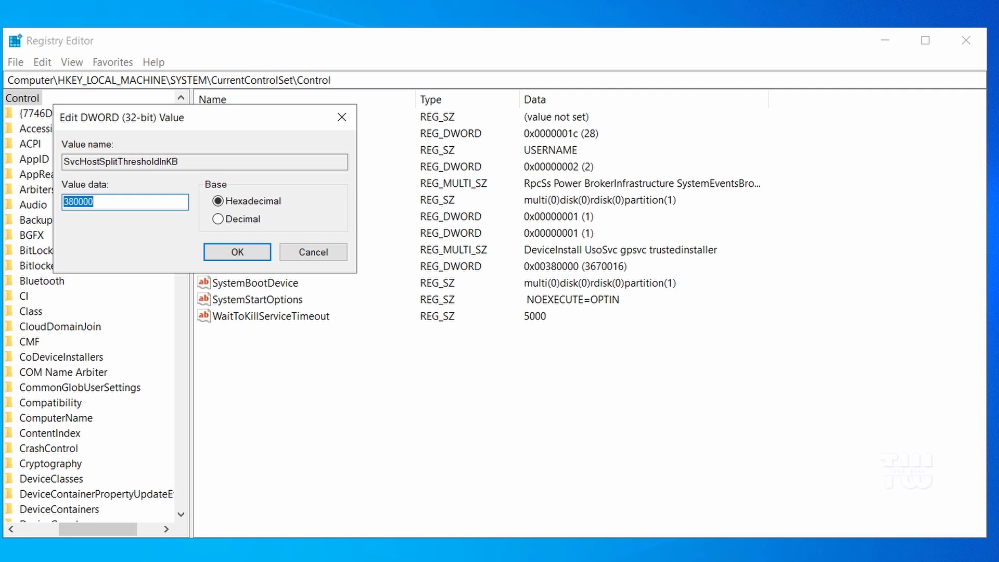
pyautogui.moveTo(998, 95); pyautogui.dragTo(763, 86)
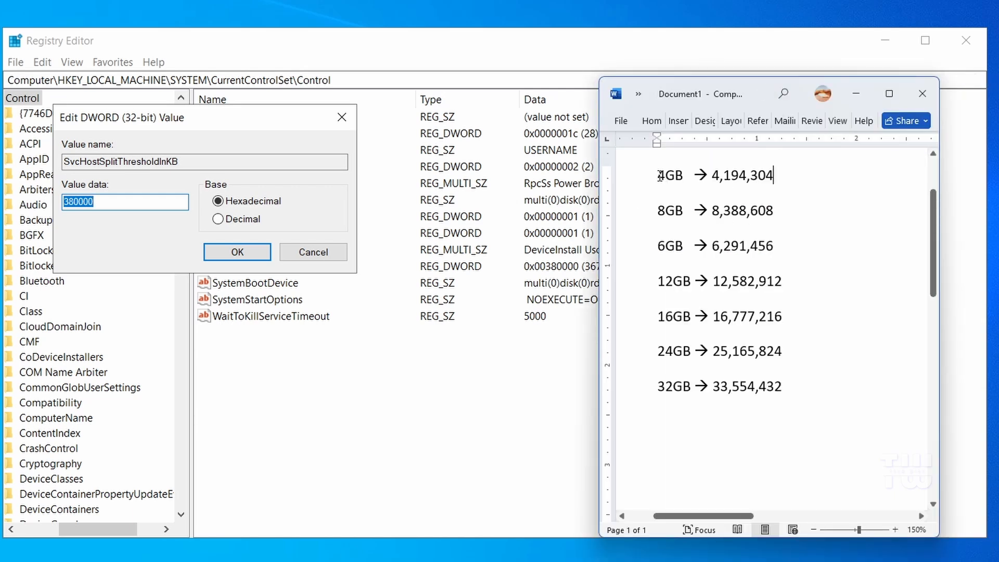
pyautogui.moveTo(660, 176); pyautogui.dragTo(773, 176)
pyautogui.doubleClick(724, 176)
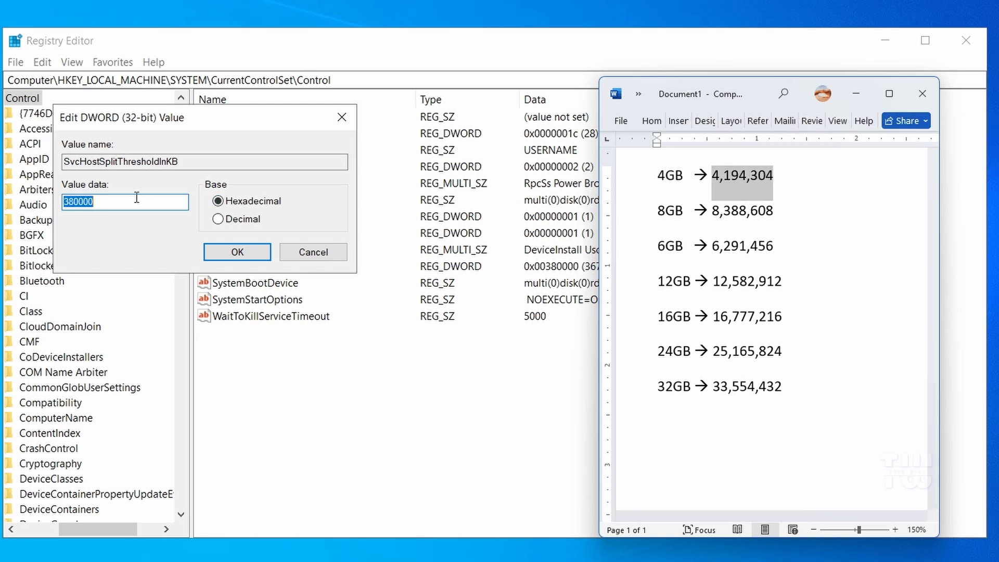
pyautogui.rightClick(89, 203)
pyautogui.click(125, 268)
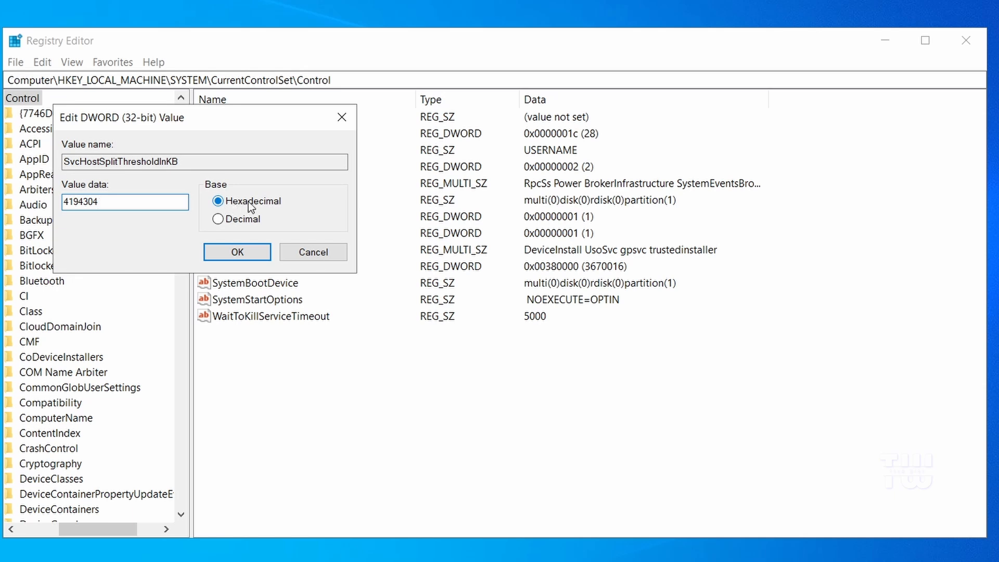
pyautogui.click(249, 251)
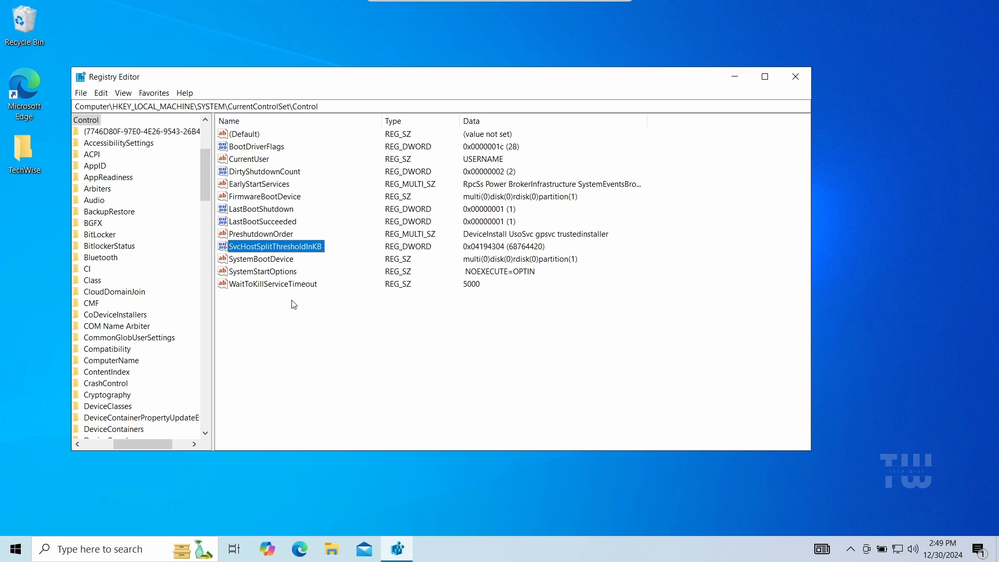
pyautogui.click(795, 76)
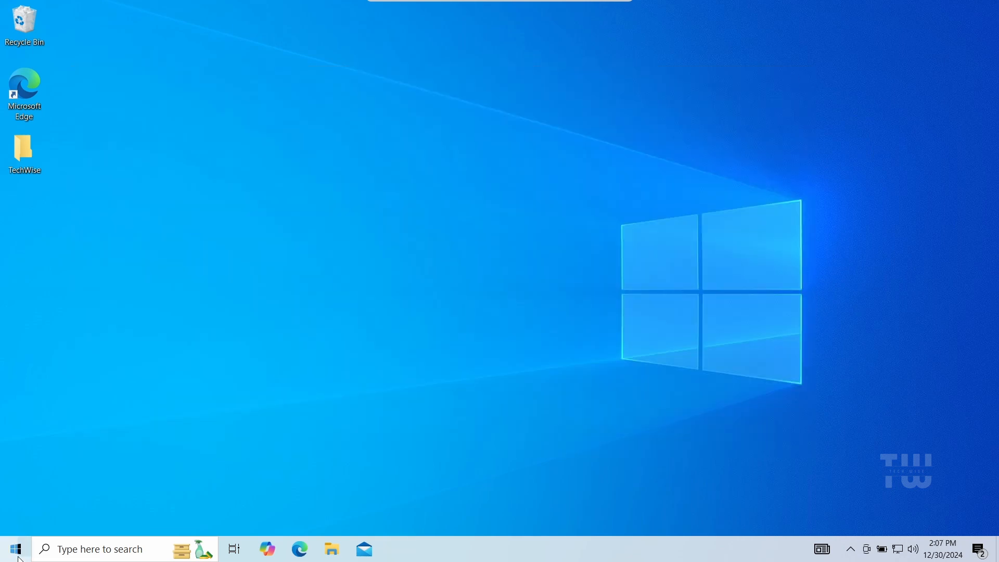
# Step: Open Task Manager's startup apps and disable Microsoft OneDrive and Phone Link from starting up
pyautogui.rightClick(16, 549)
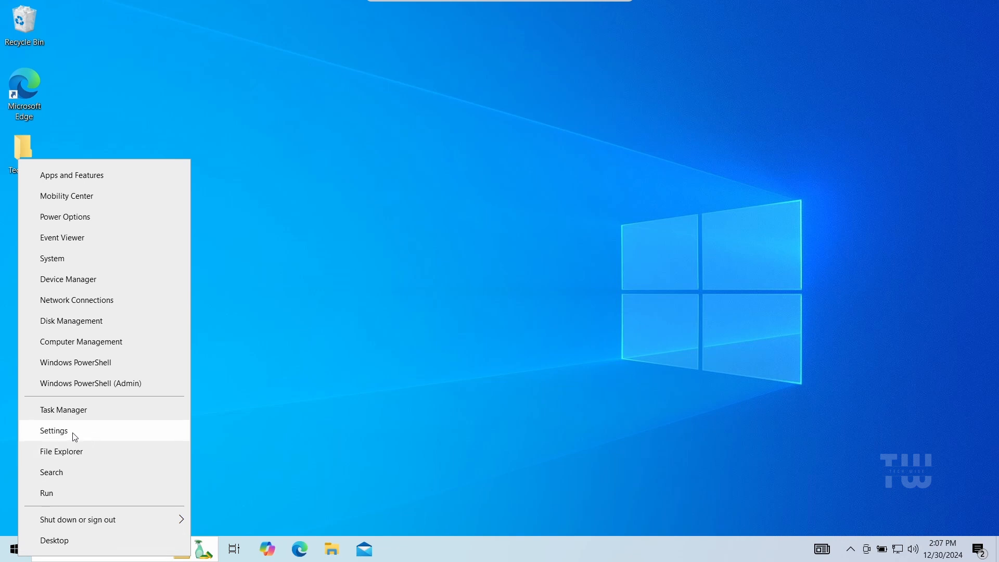
pyautogui.click(86, 410)
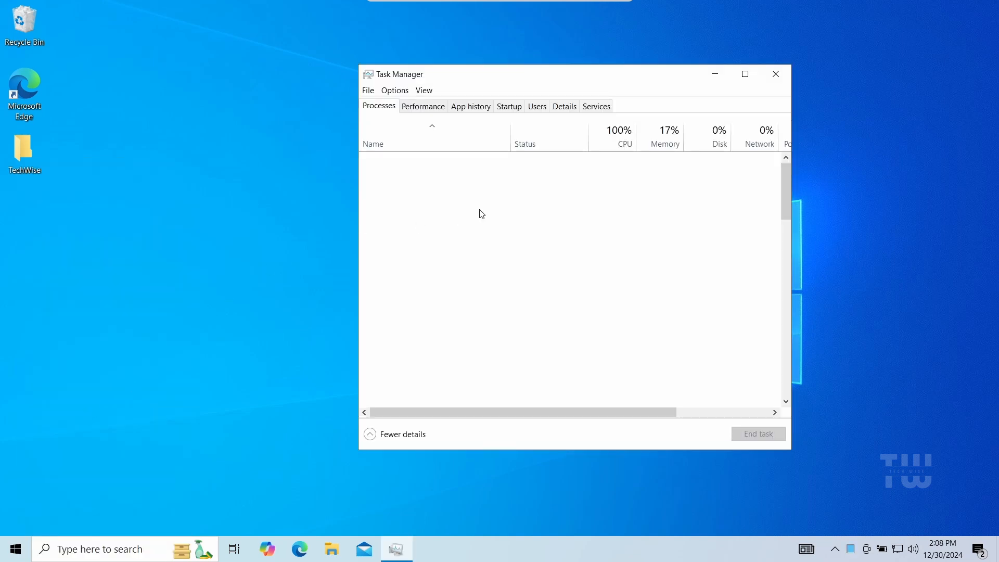
pyautogui.click(414, 78)
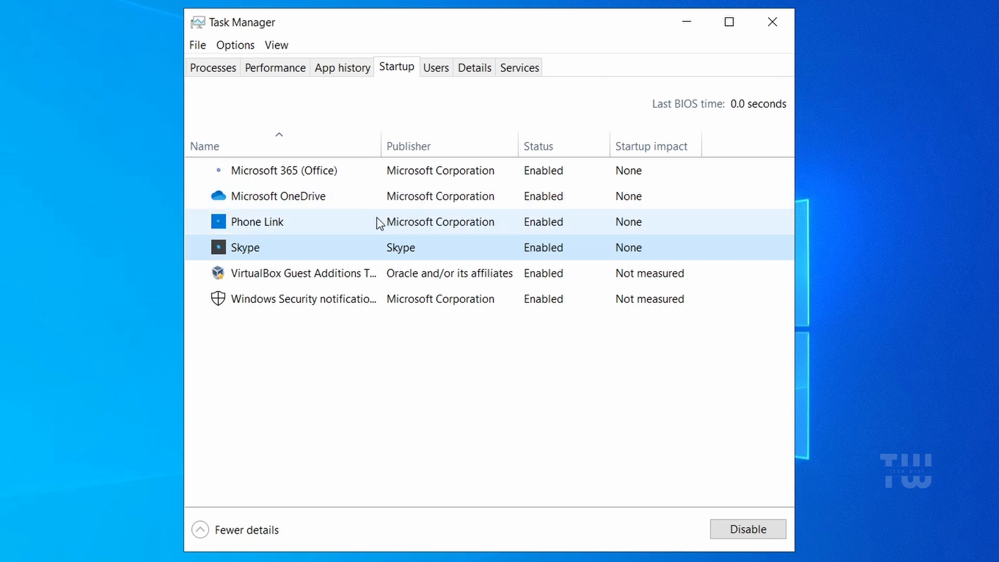
pyautogui.click(326, 199)
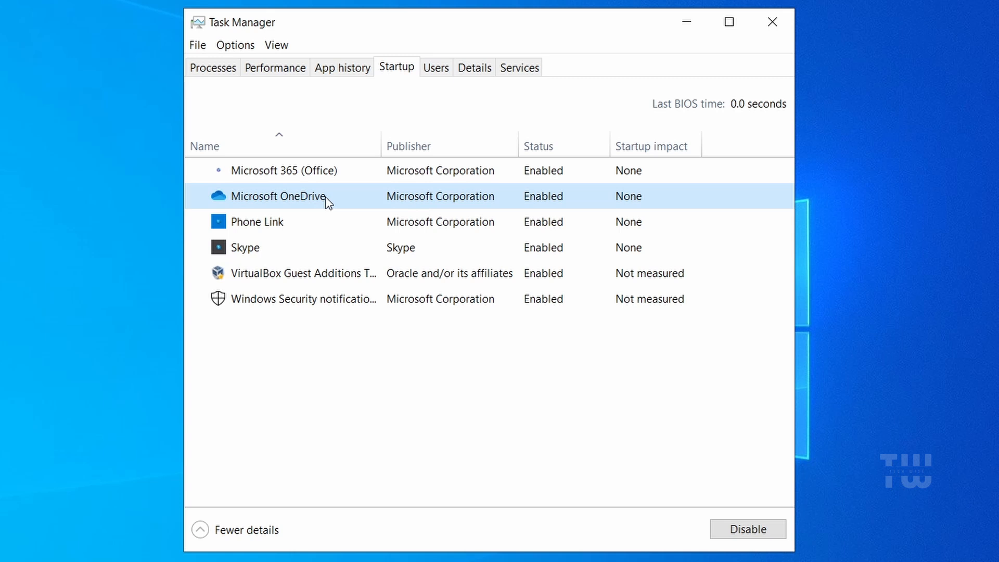
pyautogui.rightClick(327, 200)
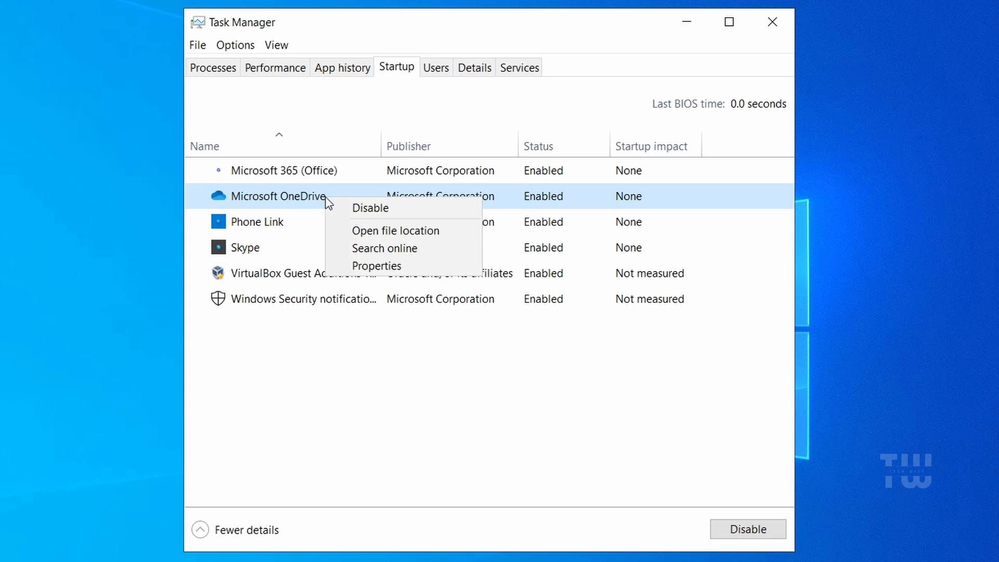
pyautogui.click(363, 208)
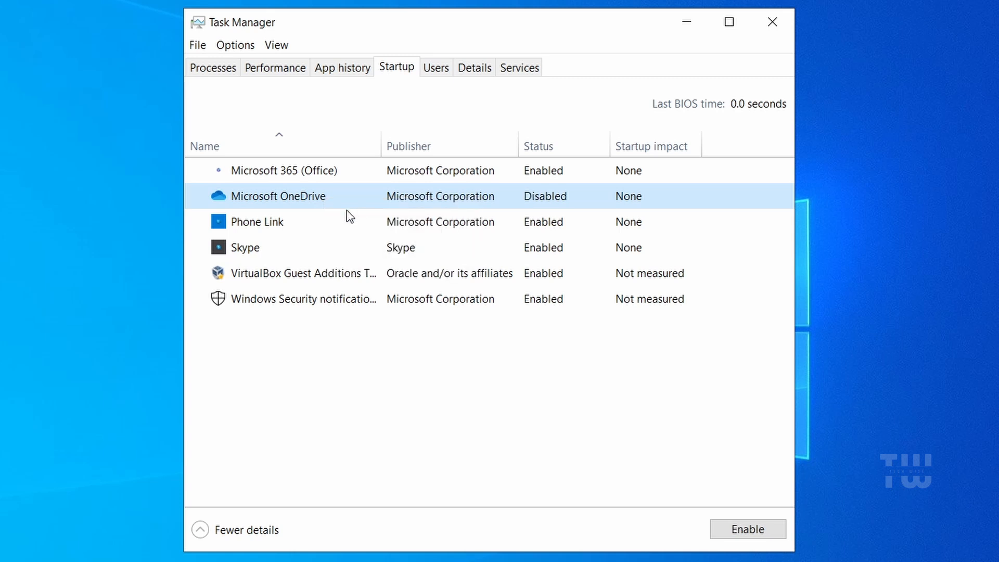
pyautogui.click(302, 222)
pyautogui.rightClick(302, 222)
pyautogui.click(327, 232)
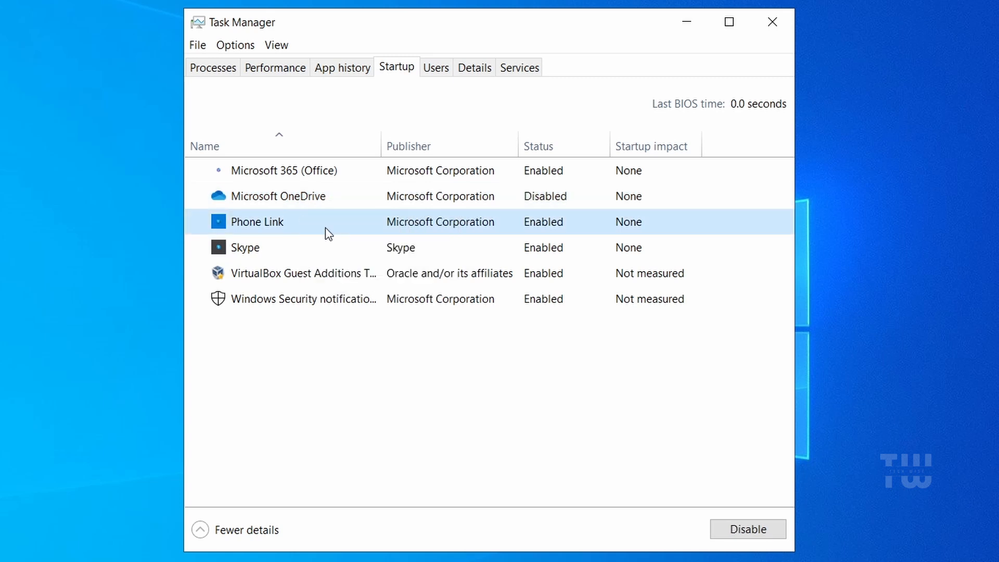
# Step: Disable Microsoft 365 (Office) and Skype at startup, then close Task Manager
pyautogui.rightClick(370, 172)
pyautogui.click(401, 185)
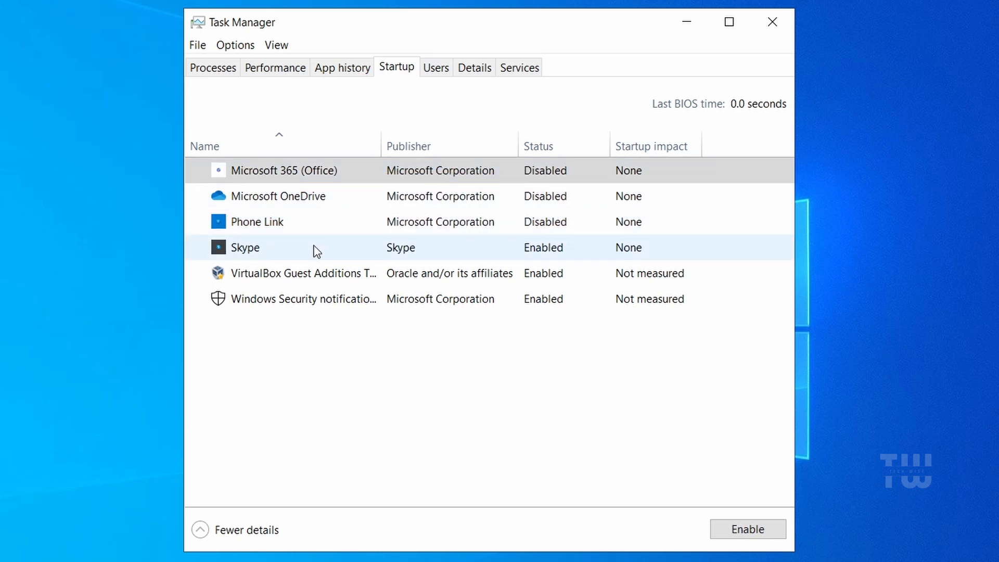
pyautogui.rightClick(314, 248)
pyautogui.click(342, 253)
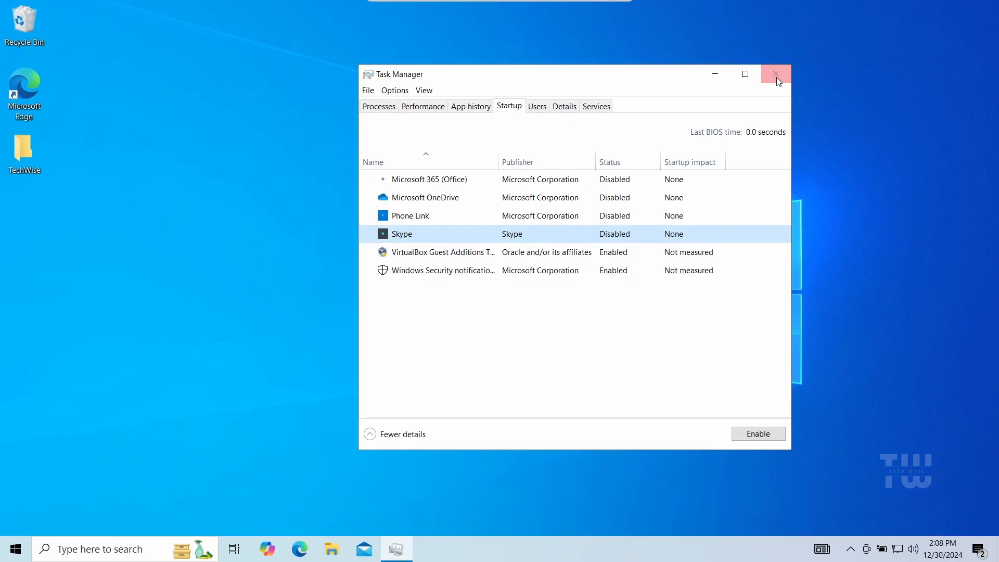
pyautogui.click(776, 77)
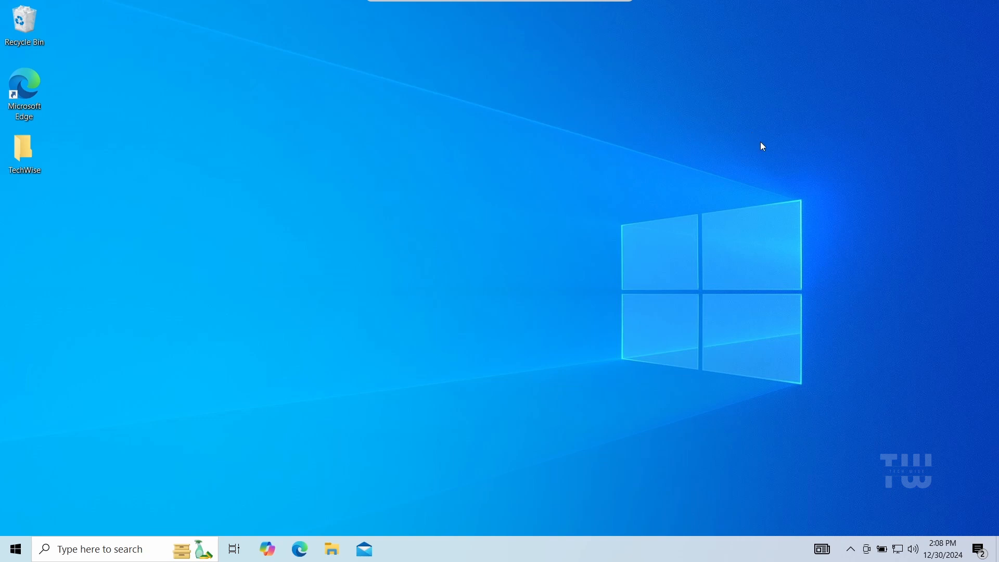
# Step: Open Privacy settings and turn off all four General privacy options, including the advertising ID and suggested content
pyautogui.rightClick(15, 549)
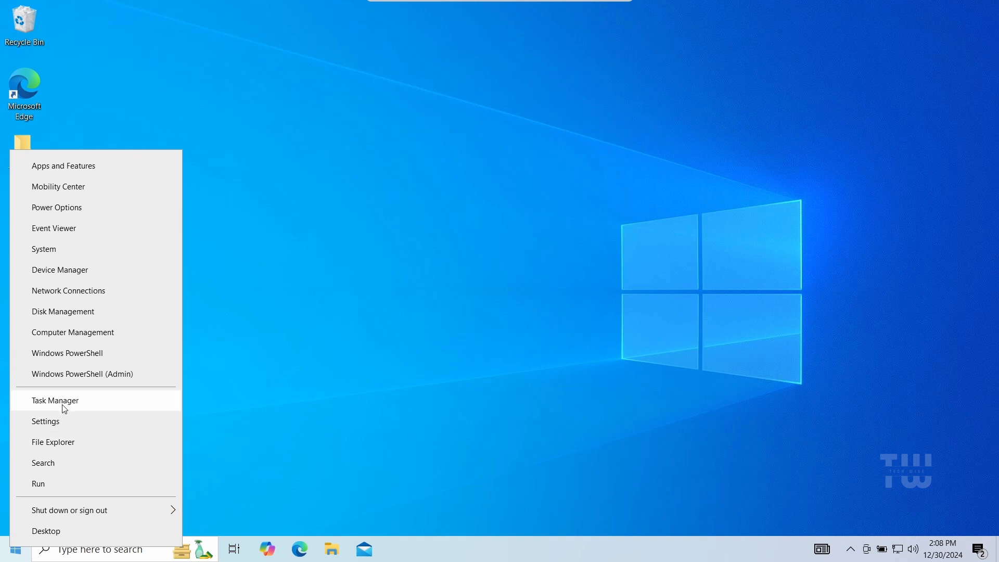
pyautogui.click(74, 429)
pyautogui.press('super+i')
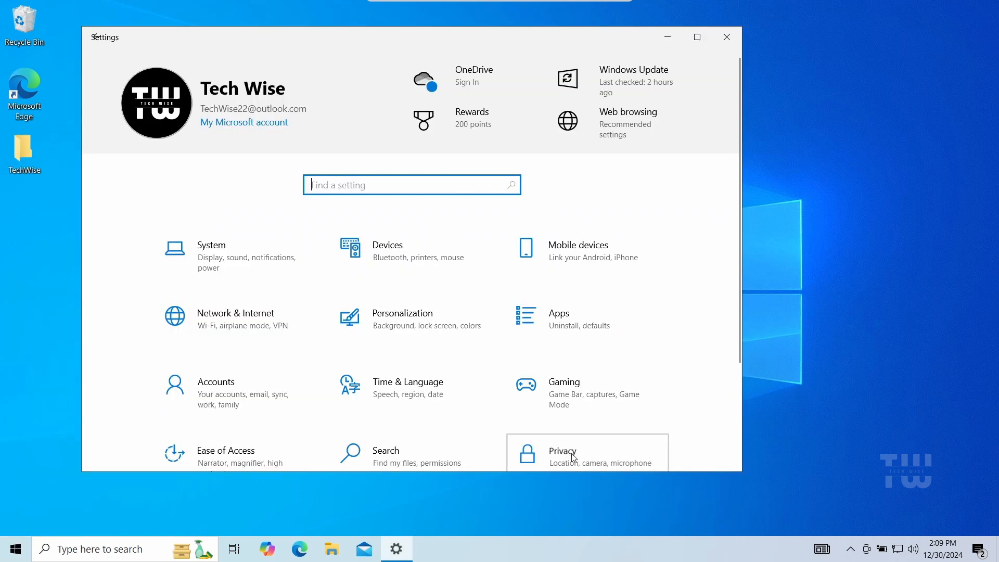
pyautogui.click(574, 457)
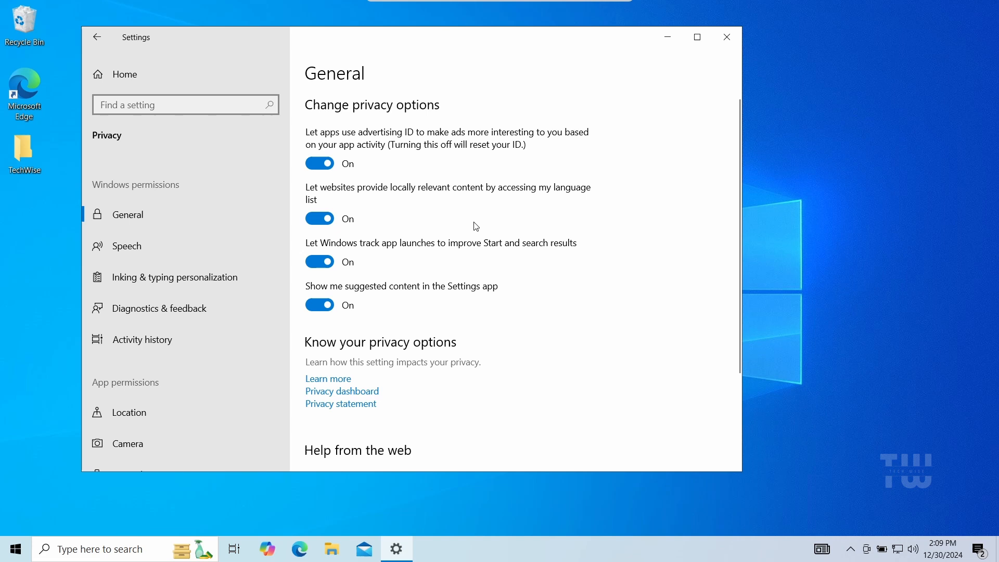
pyautogui.click(319, 164)
pyautogui.click(319, 219)
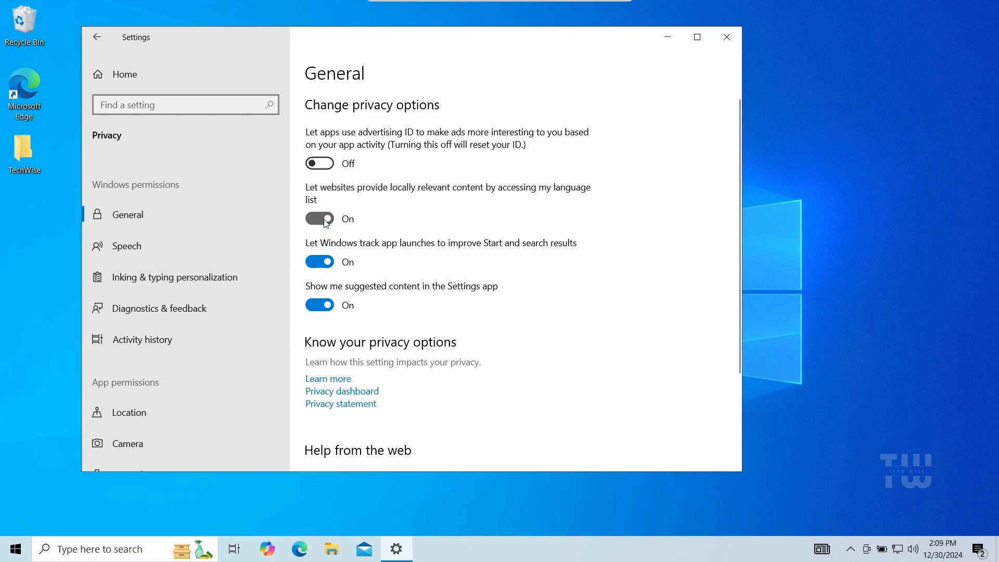
pyautogui.click(319, 261)
pyautogui.click(325, 306)
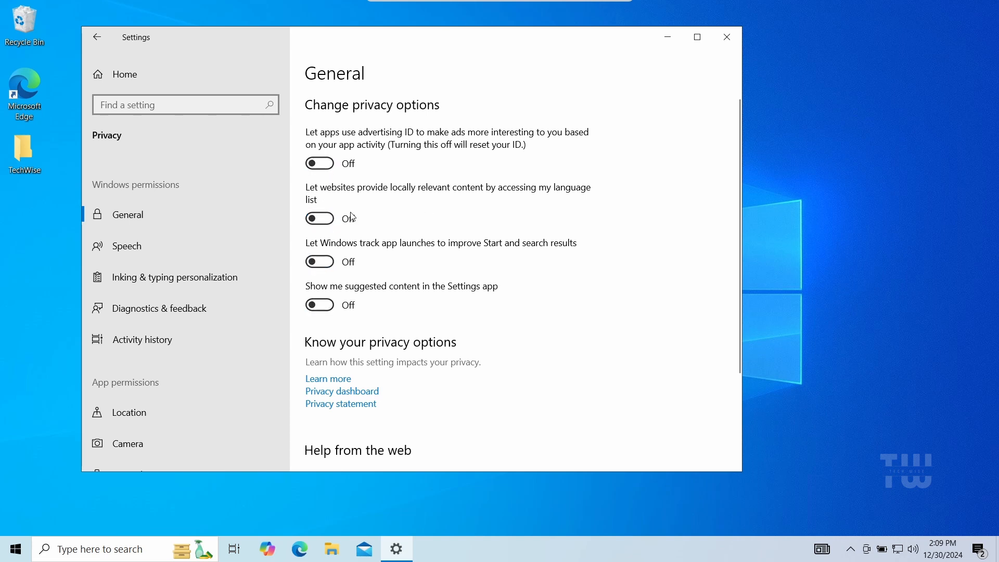
# Step: Turn off online speech recognition and inking & typing personalization
pyautogui.click(142, 251)
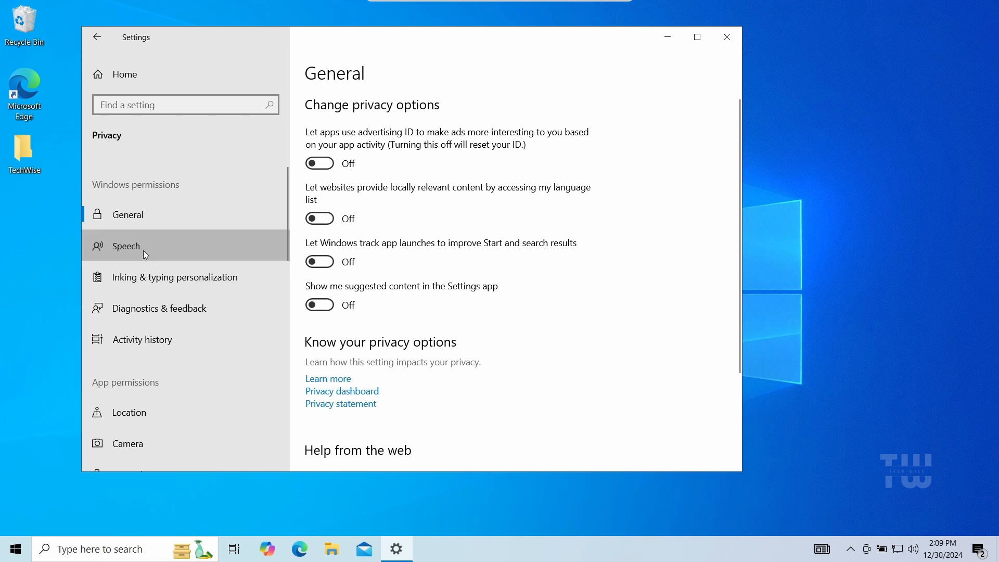
pyautogui.click(319, 216)
pyautogui.click(197, 280)
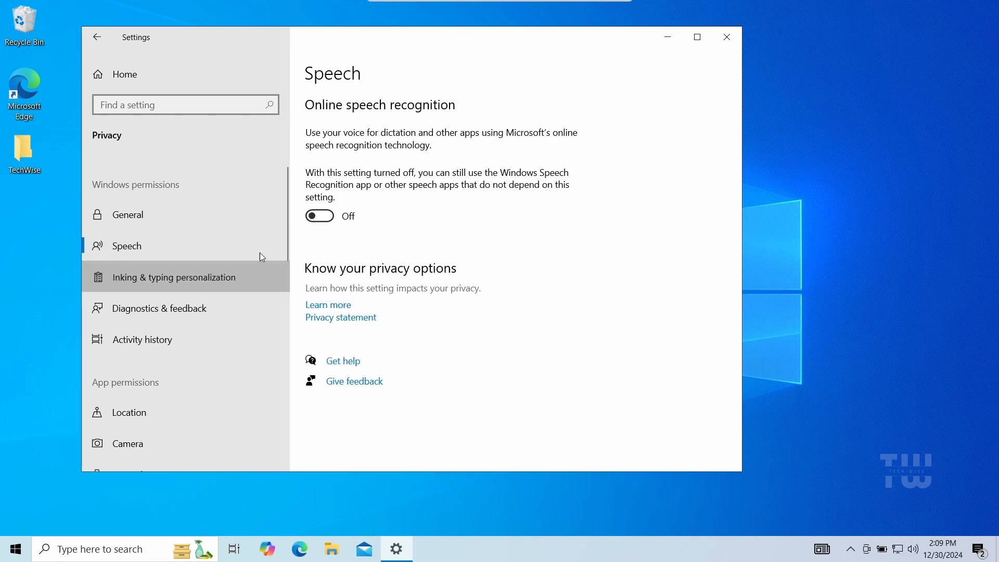
pyautogui.click(328, 219)
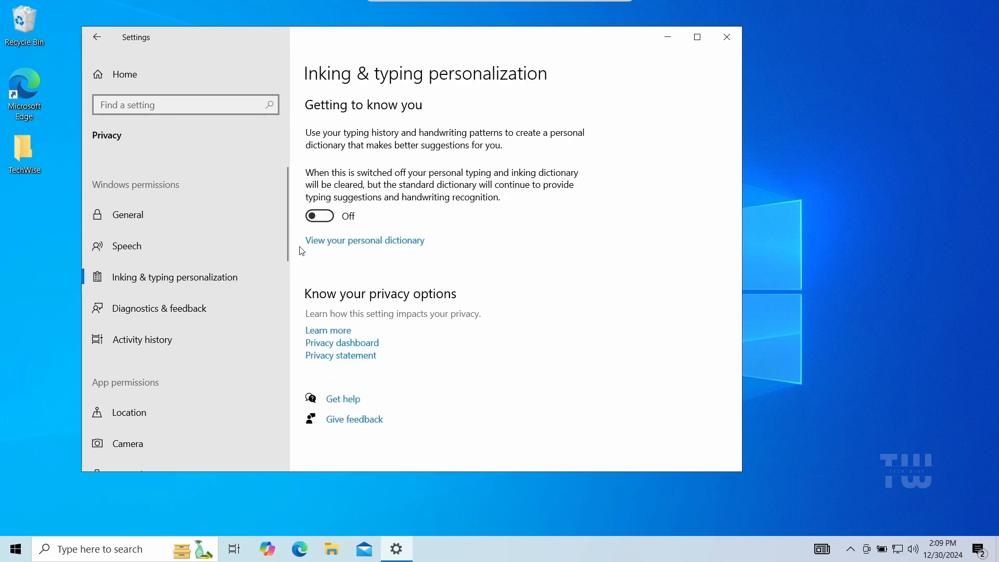
# Step: Review the Diagnostics & feedback privacy settings
pyautogui.click(225, 304)
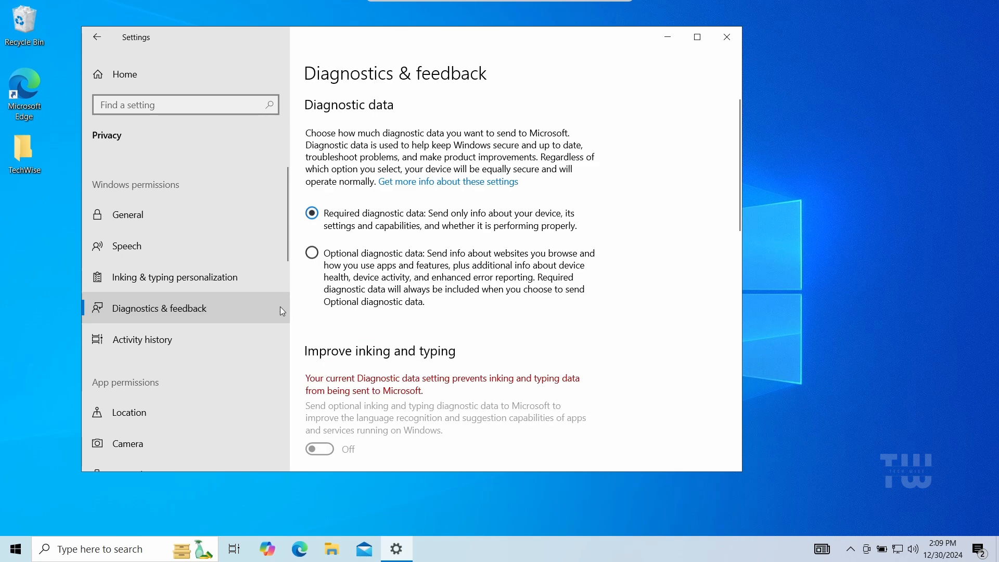
pyautogui.click(437, 304)
pyautogui.scroll(-4, 438, 310)
pyautogui.scroll(-2, 439, 310)
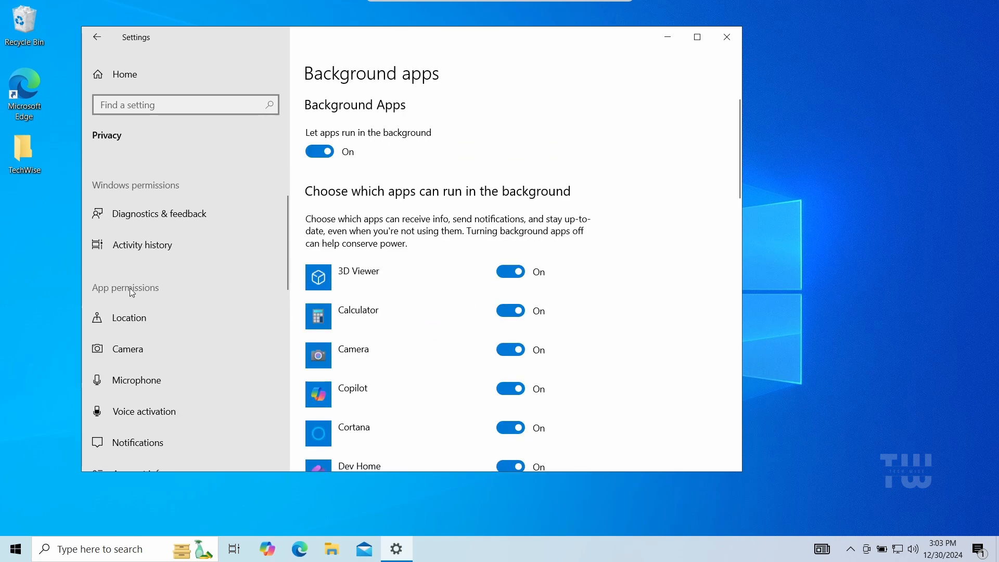
# Step: Turn off apps' access to location and open the Camera permission settings
pyautogui.click(125, 321)
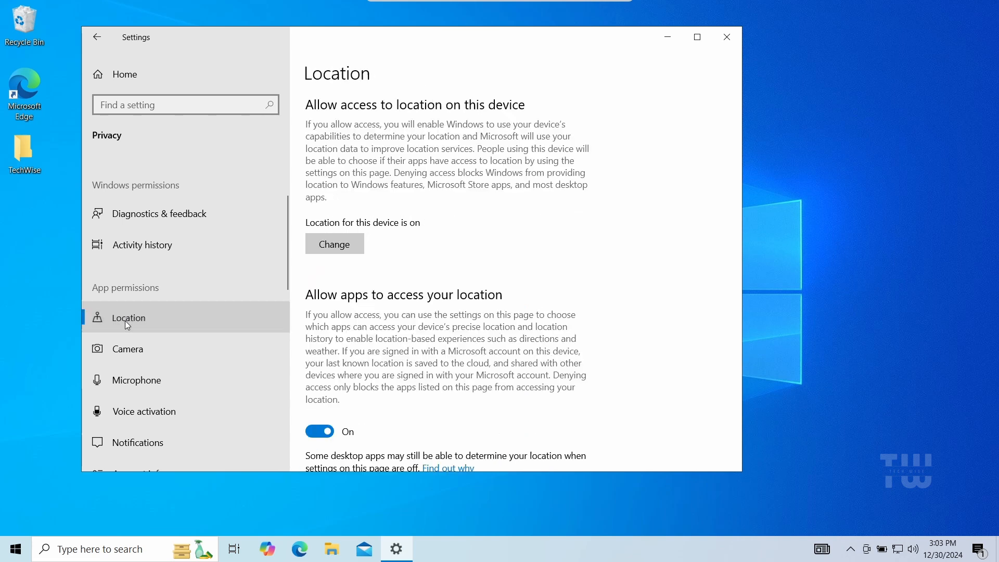
pyautogui.click(323, 436)
pyautogui.click(156, 347)
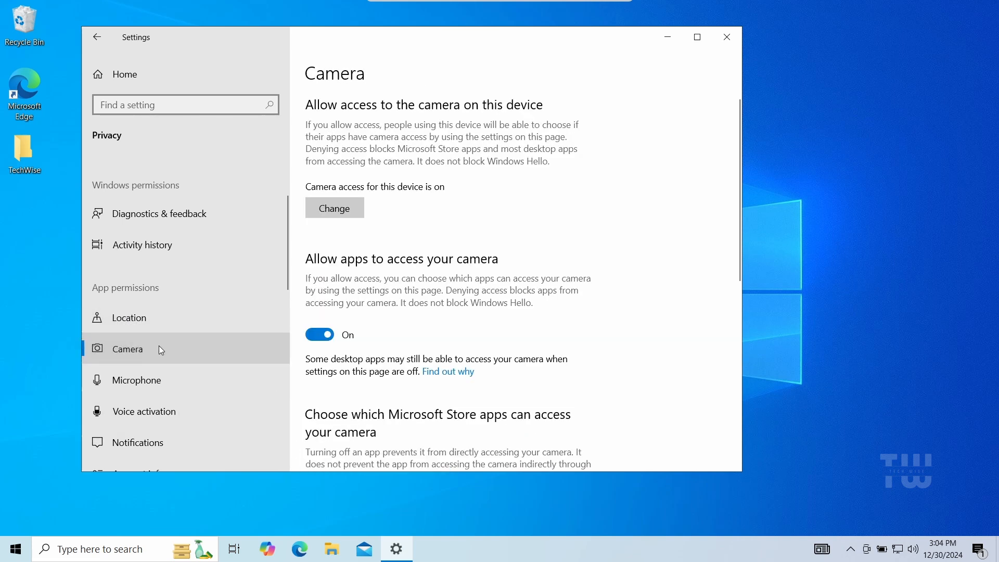
# Step: Turn off apps' access to the camera and to the microphone
pyautogui.click(321, 336)
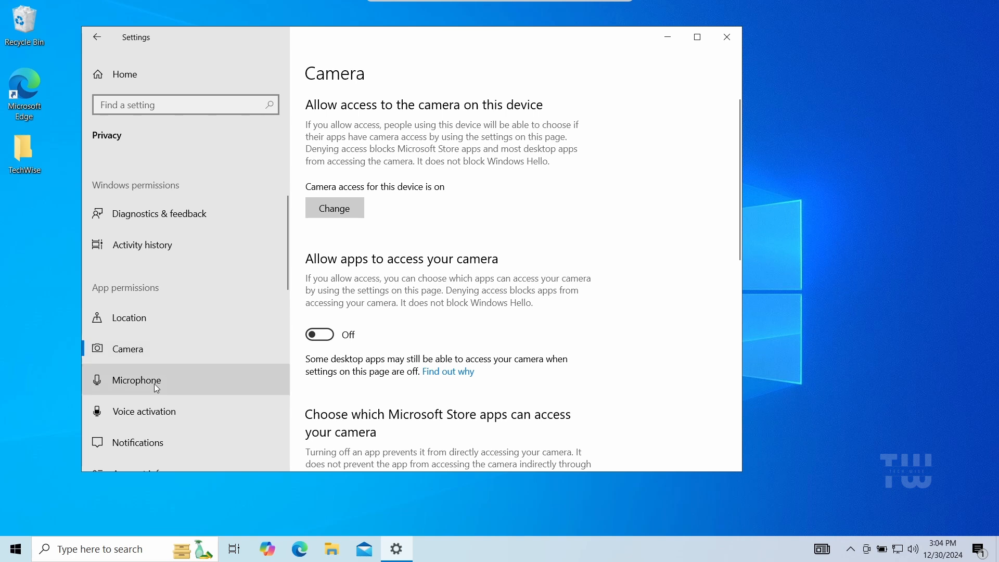
pyautogui.click(156, 387)
pyautogui.click(321, 335)
# Step: Turn off letting apps run in the background, then close Settings
pyautogui.scroll(-2, 262, 342)
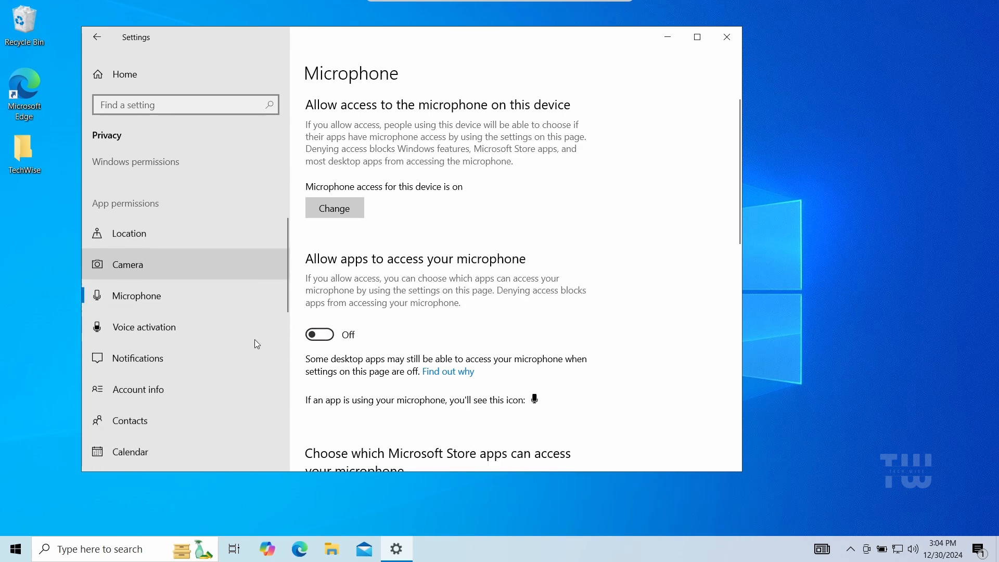
pyautogui.scroll(-4, 255, 340)
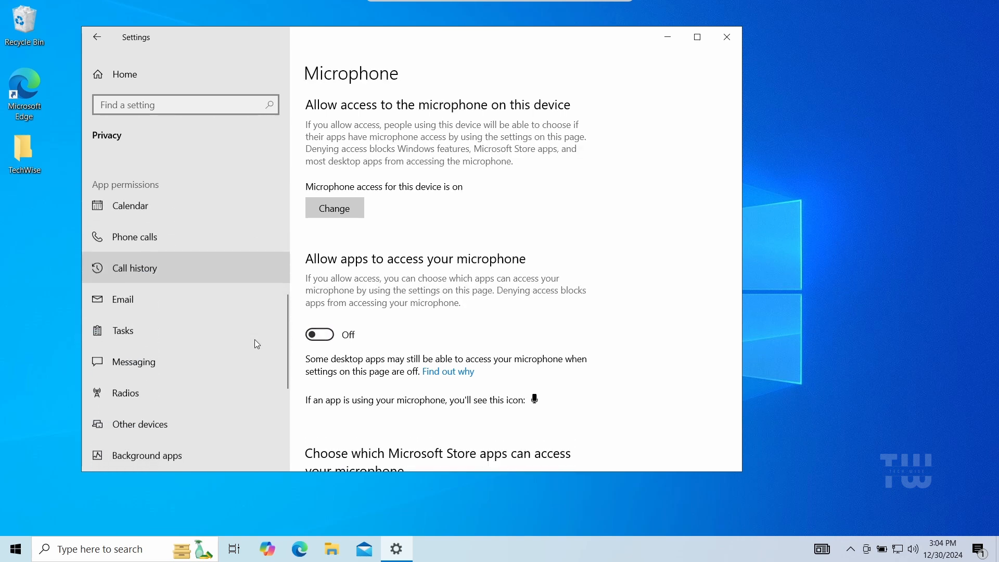
pyautogui.scroll(-3, 255, 339)
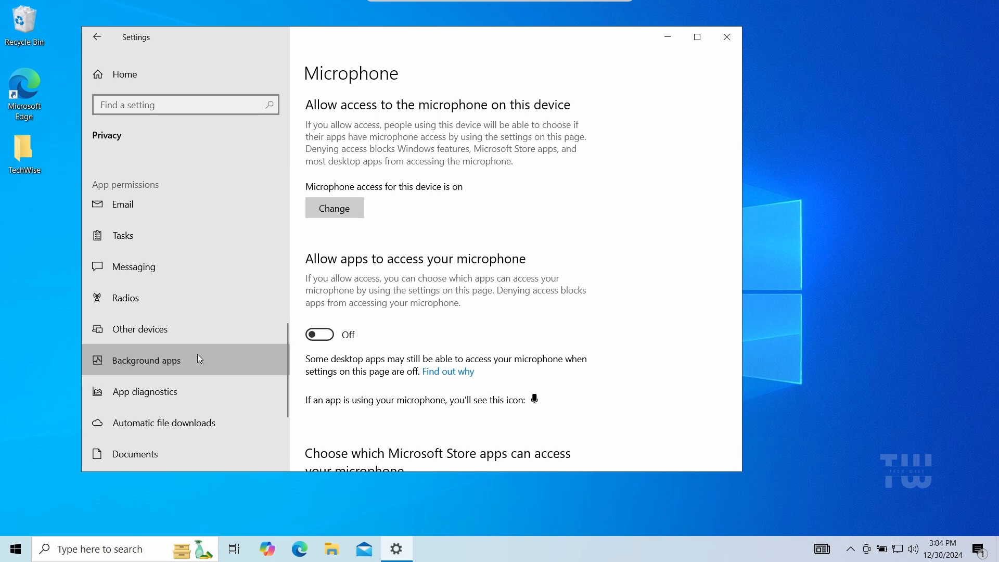
pyautogui.click(199, 358)
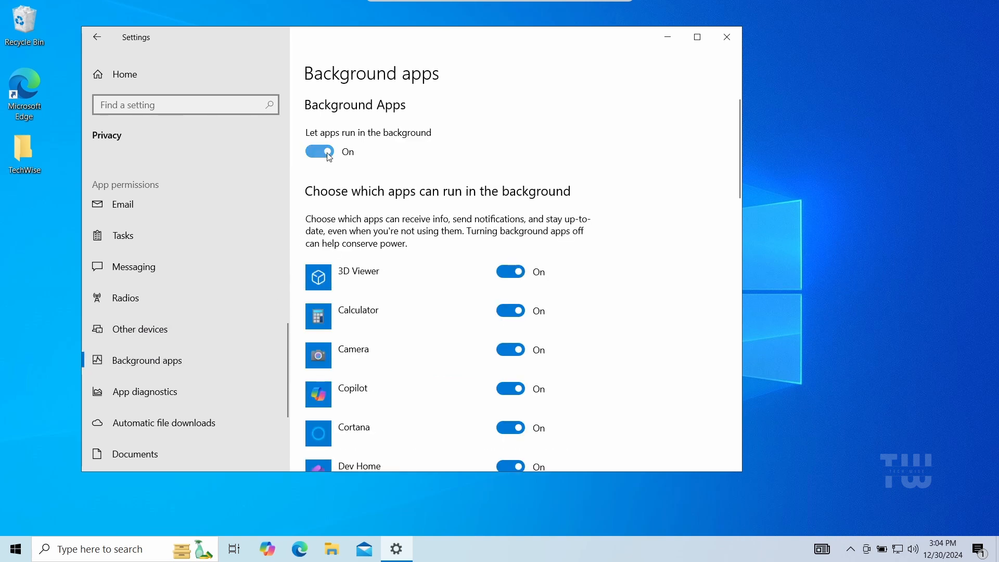
pyautogui.click(326, 152)
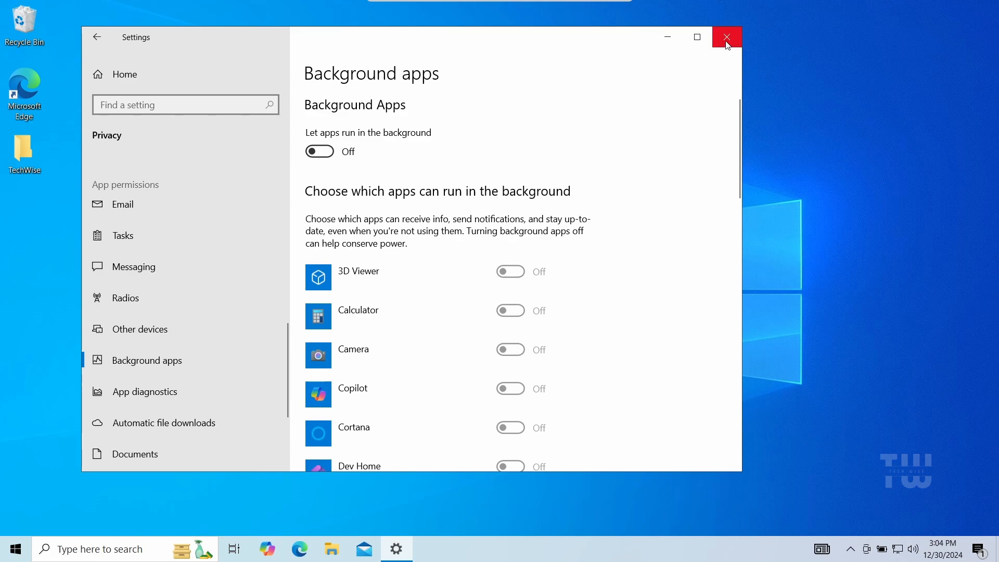
pyautogui.click(726, 36)
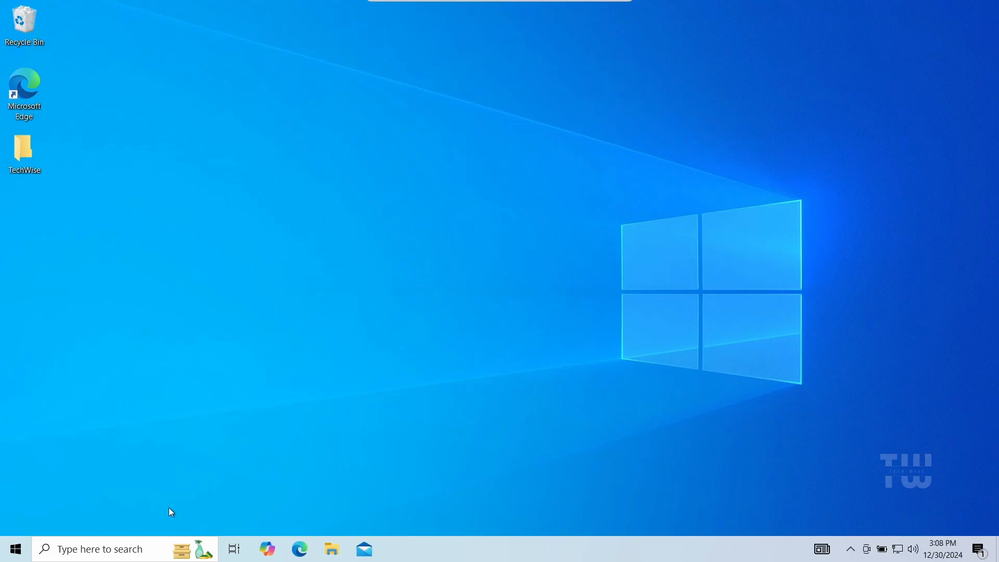
# Step: Open sysdm.cpl from the search and open the Performance settings under Advanced
pyautogui.click(111, 549)
pyautogui.write('s')
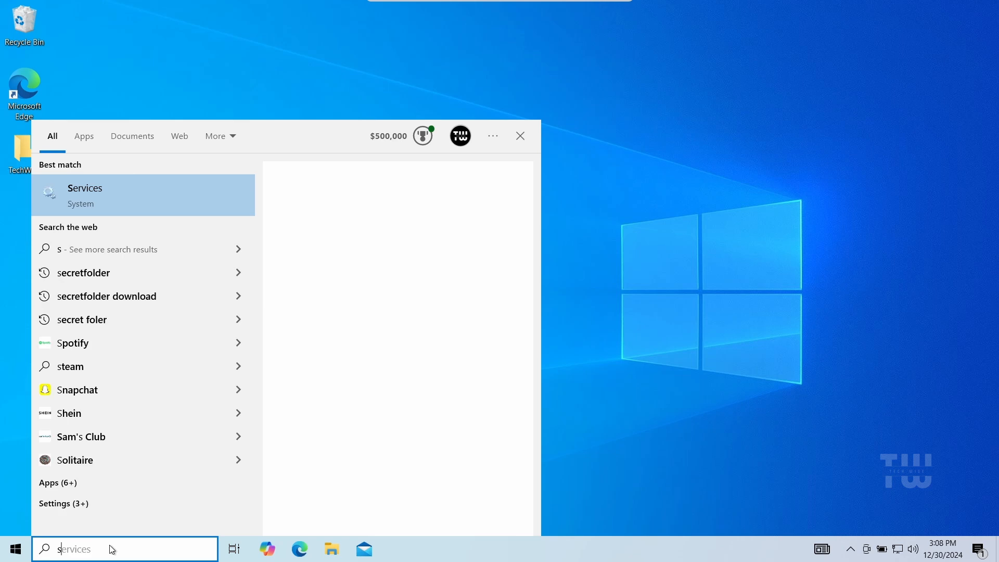
pyautogui.write('ysdm.cpl')
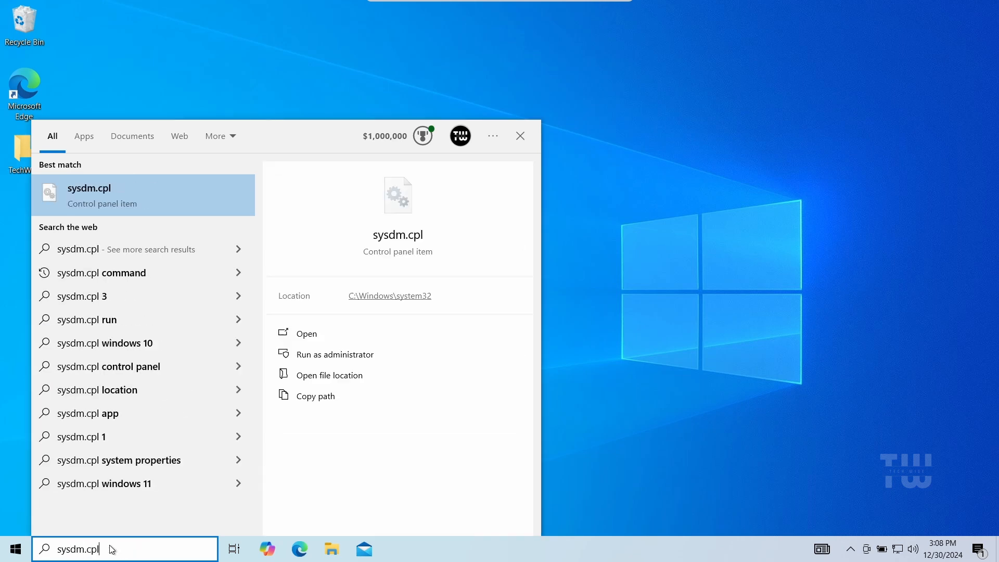
pyautogui.press('Return')
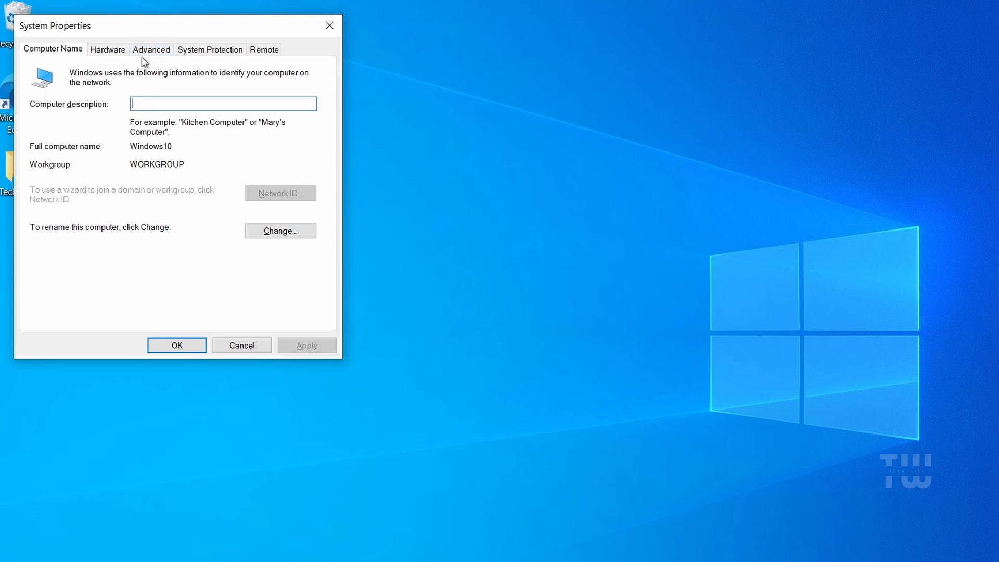
pyautogui.click(148, 50)
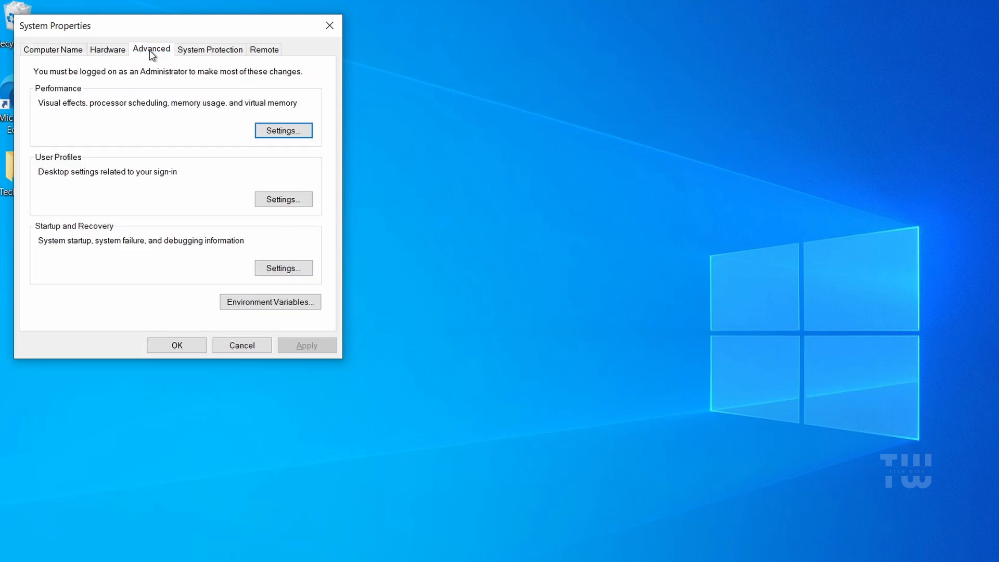
pyautogui.click(285, 131)
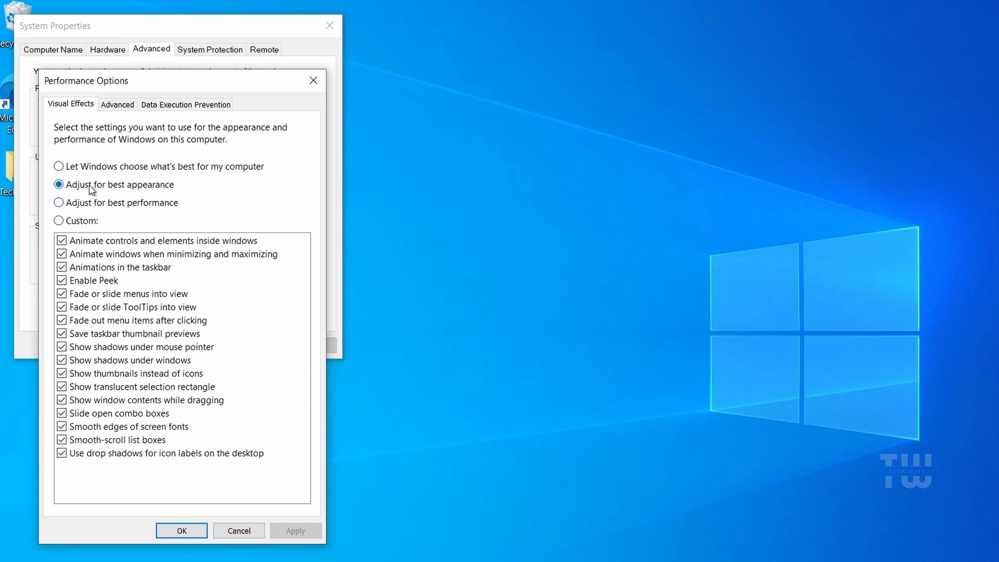
# Step: Set visual effects to best performance but re-enable thumbnails, smooth screen font edges and icon label drop shadows, and apply
pyautogui.click(60, 203)
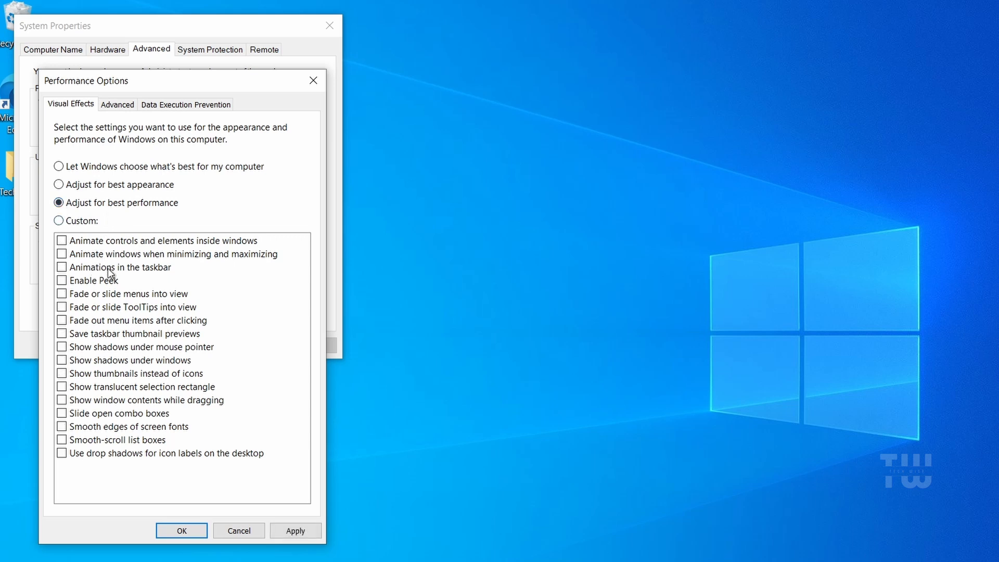
pyautogui.click(63, 374)
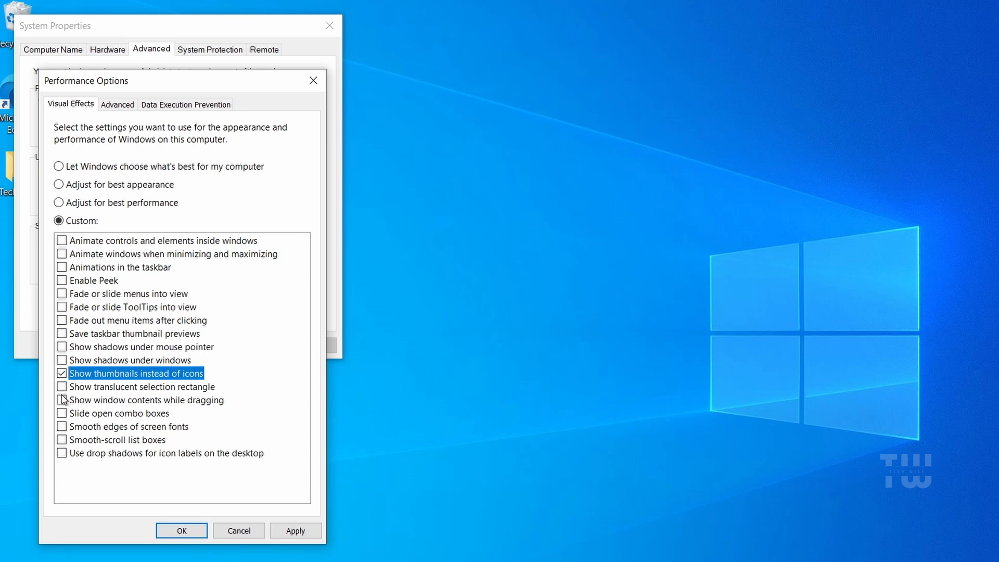
pyautogui.click(66, 426)
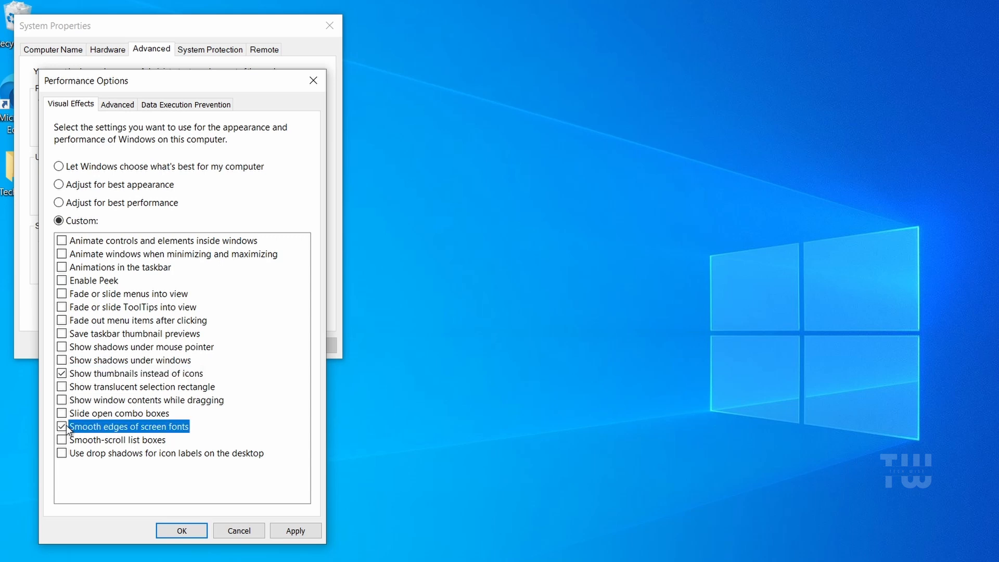
pyautogui.click(64, 452)
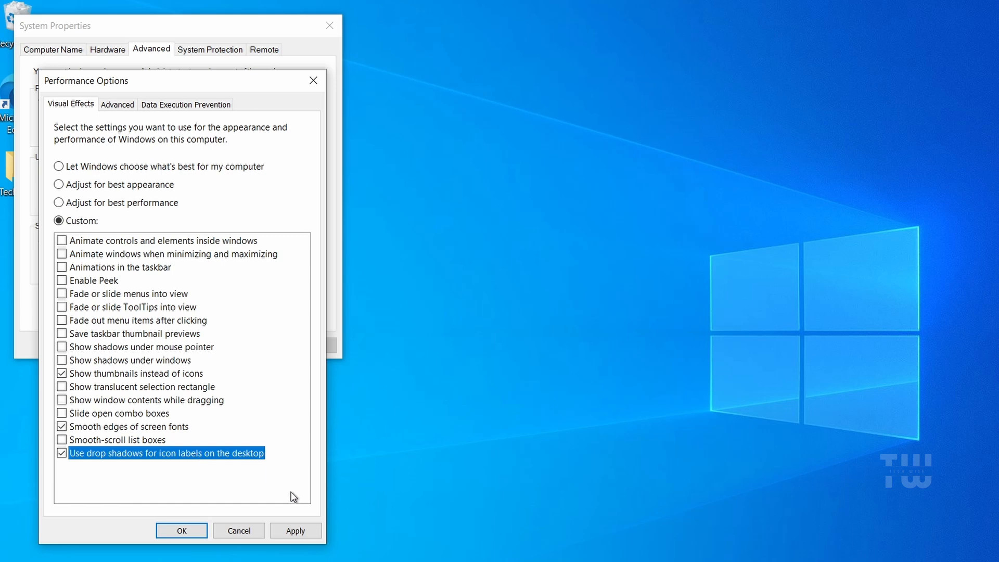
pyautogui.click(296, 530)
pyautogui.click(181, 531)
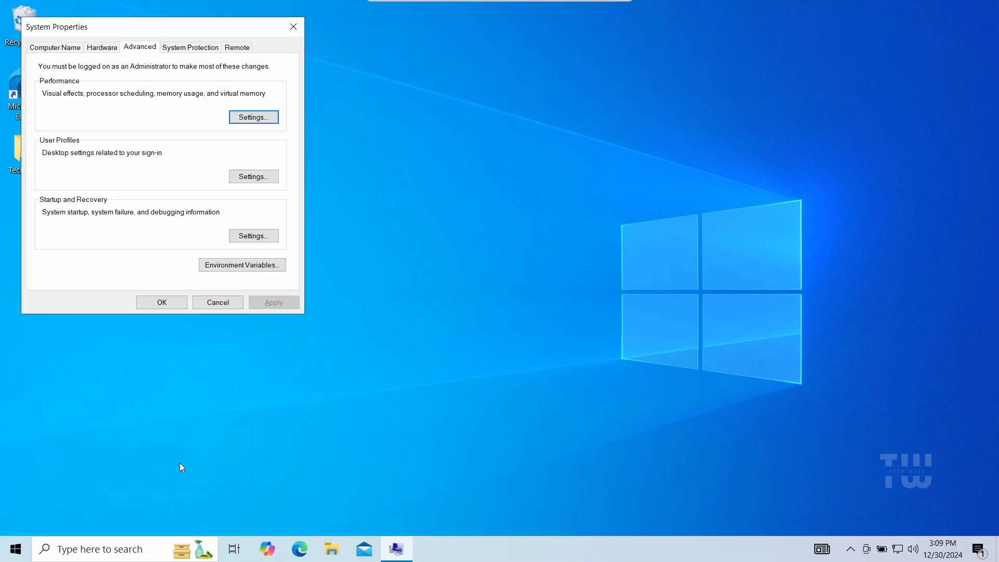
# Step: Close System Properties and restart the computer
pyautogui.click(292, 31)
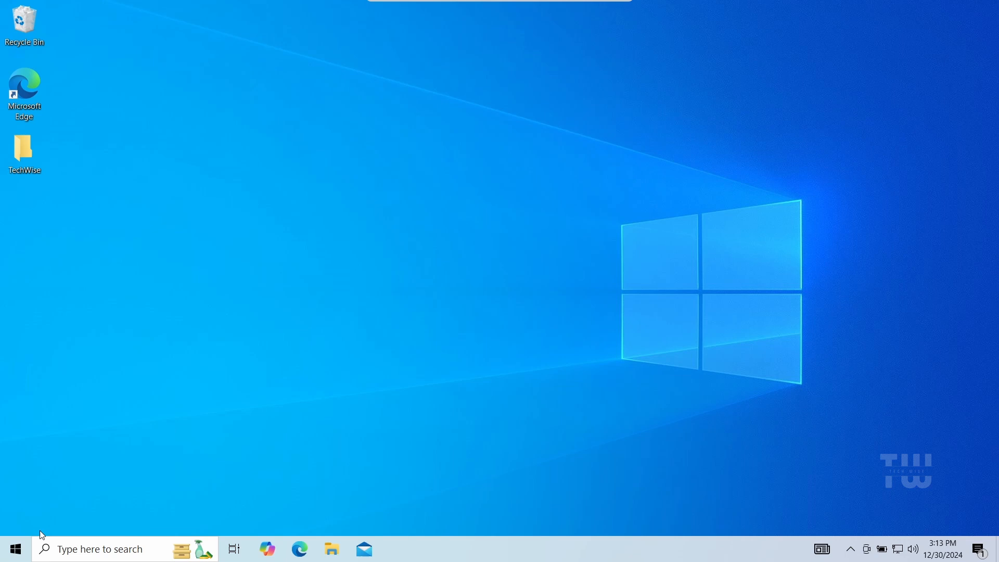
pyautogui.click(15, 549)
pyautogui.click(25, 521)
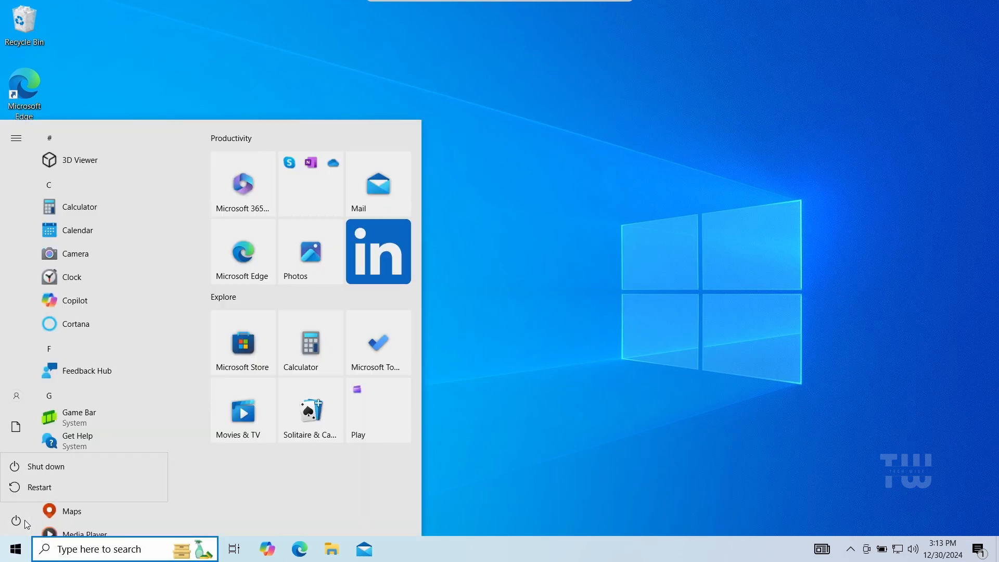
pyautogui.click(49, 486)
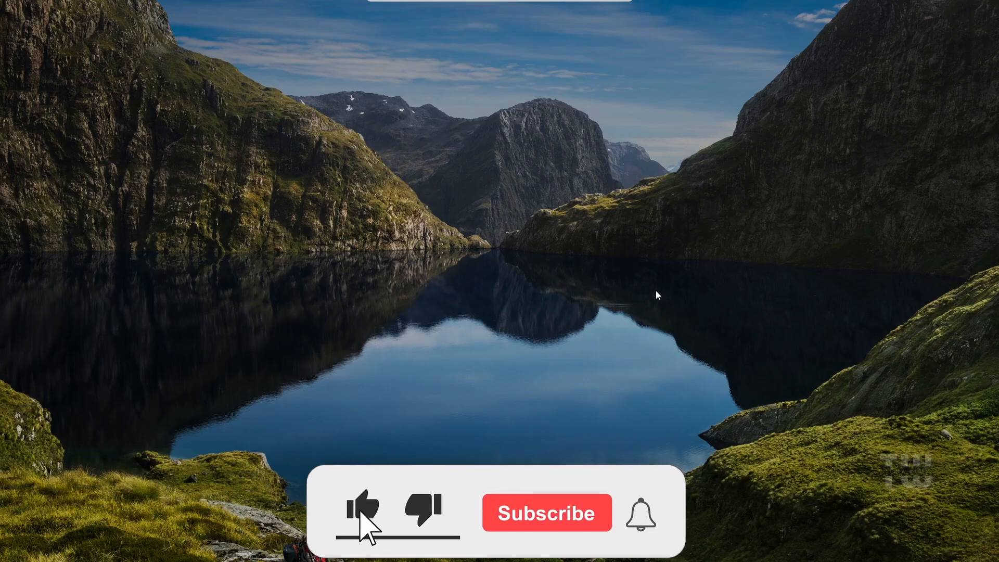
# Step: Sign back in by entering the Microsoft account password
pyautogui.click(655, 291)
pyautogui.click(509, 333)
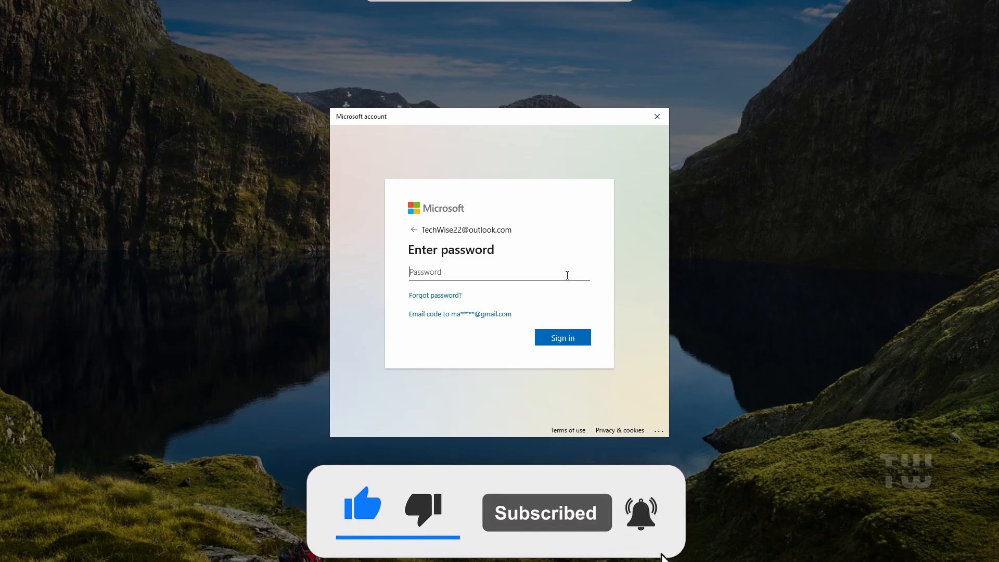
pyautogui.write('********')
pyautogui.press('Return')
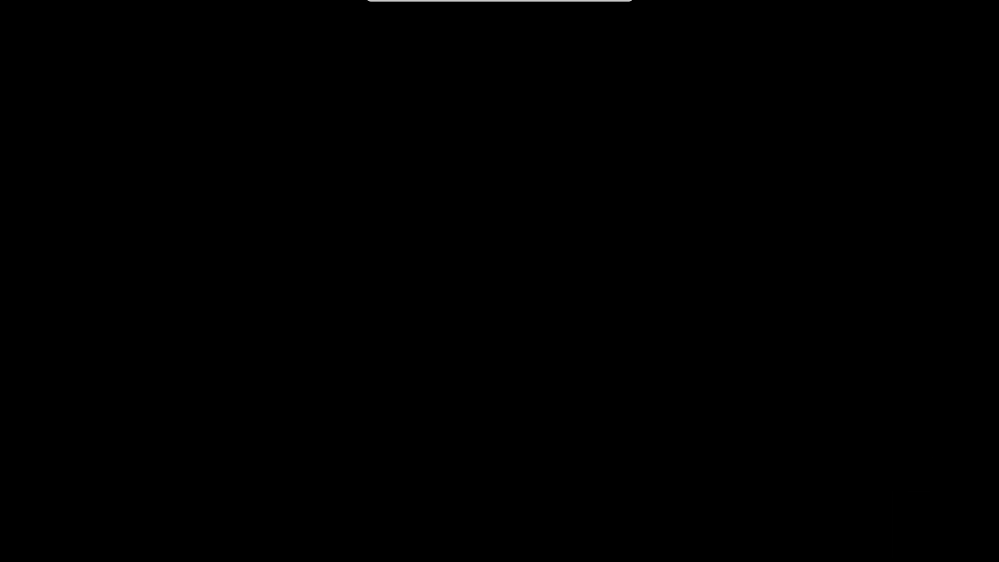